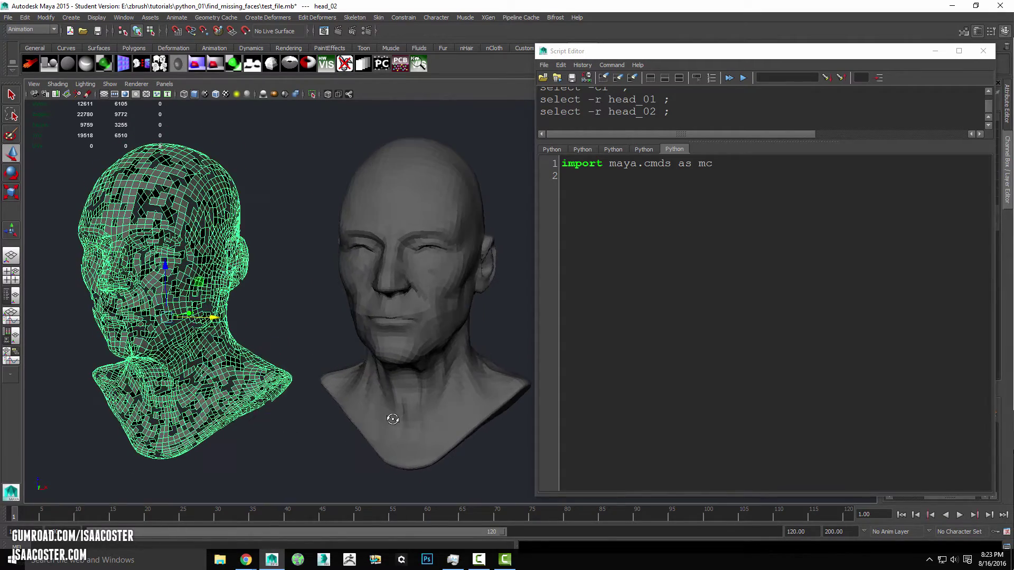
Orbit and pan around both heads, selecting head_01 and head_02 in turn.
{"action": "middle_click_drag", "start_coordinate": [385, 421], "coordinate": [381, 432], "text": "alt"}
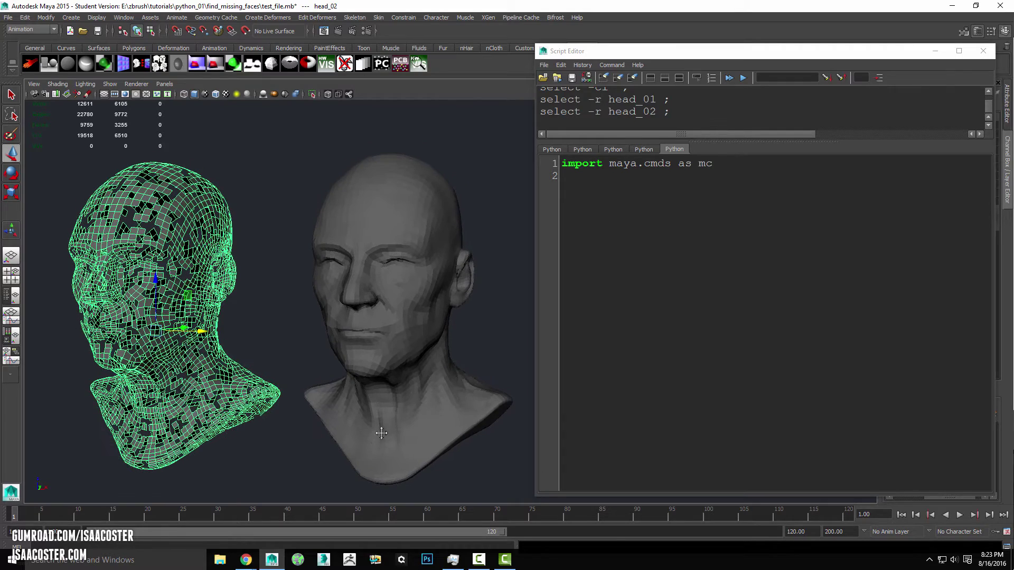
{"action": "left_click", "coordinate": [291, 352]}
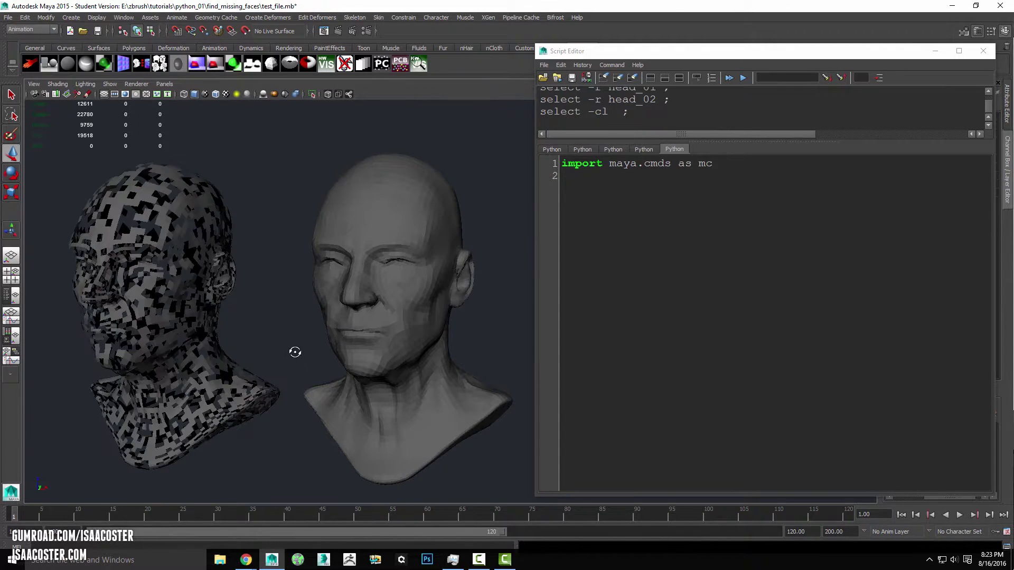
{"action": "mouse_move", "coordinate": [296, 353]}
{"action": "left_mouse_down", "text": "alt"}
{"action": "mouse_move", "coordinate": [340, 349]}
{"action": "mouse_move", "coordinate": [288, 356]}
{"action": "mouse_move", "coordinate": [296, 351]}
{"action": "left_mouse_up", "text": "alt"}
{"action": "middle_click_drag", "start_coordinate": [501, 249], "coordinate": [493, 211], "text": "alt"}
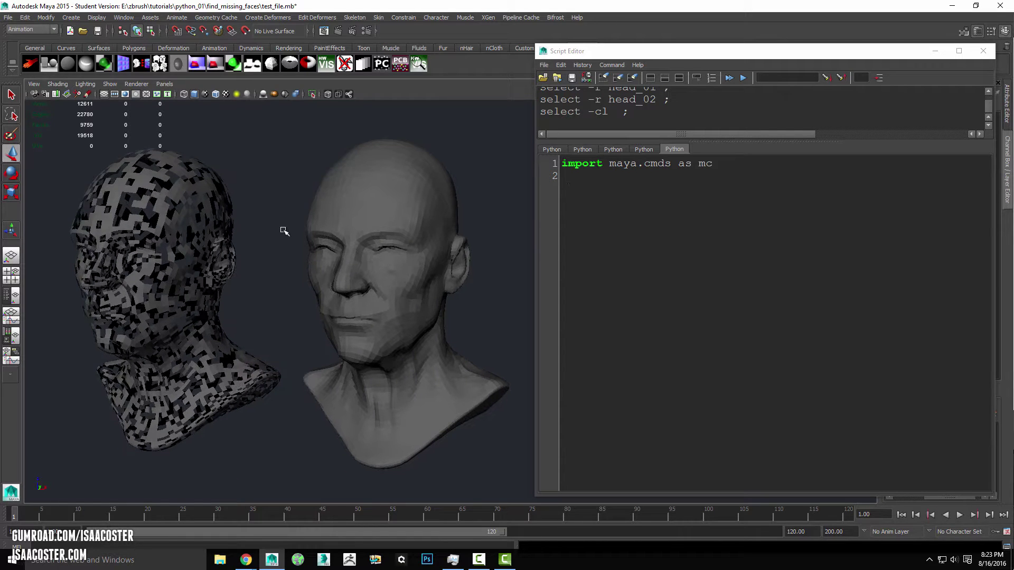
{"action": "left_click", "coordinate": [317, 233]}
{"action": "left_click", "coordinate": [221, 232]}
{"action": "left_click", "coordinate": [338, 286]}
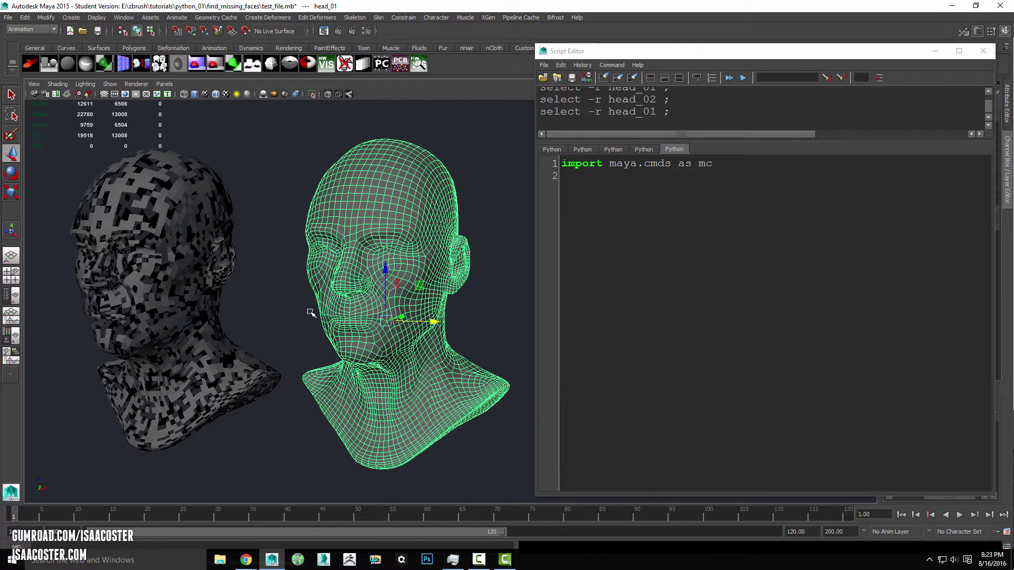
{"action": "left_click", "coordinate": [211, 360]}
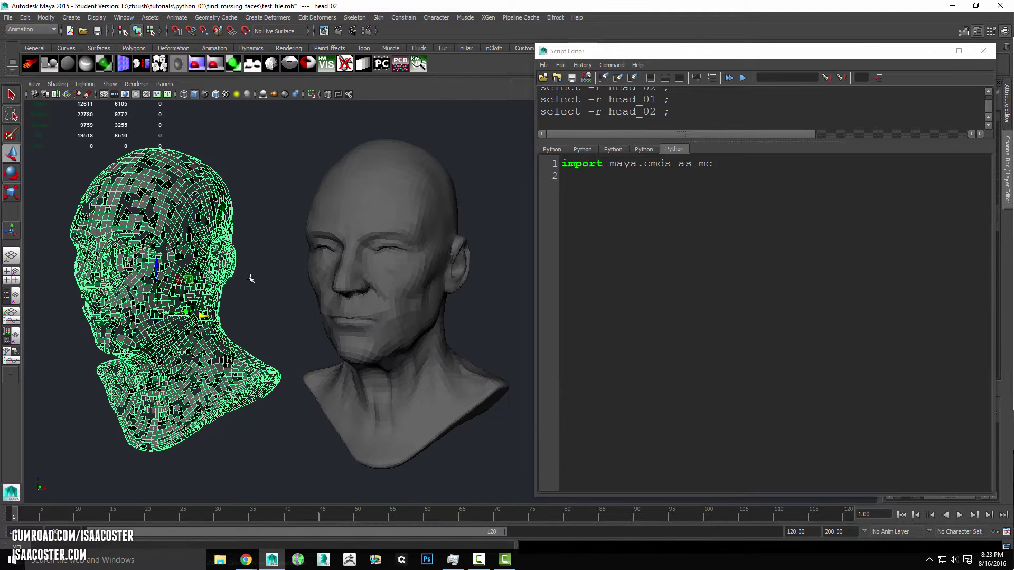
{"action": "mouse_move", "coordinate": [251, 285]}
{"action": "left_mouse_down", "text": "alt"}
{"action": "mouse_move", "coordinate": [262, 297]}
{"action": "mouse_move", "coordinate": [315, 299]}
{"action": "left_mouse_up", "text": "alt"}
{"action": "scroll", "coordinate": [262, 297], "scroll_direction": "up", "scroll_amount": 3}
Orbit to a frontal view of both heads, leave nothing selected, and bring up the Gumroad page.
{"action": "left_click", "coordinate": [174, 330]}
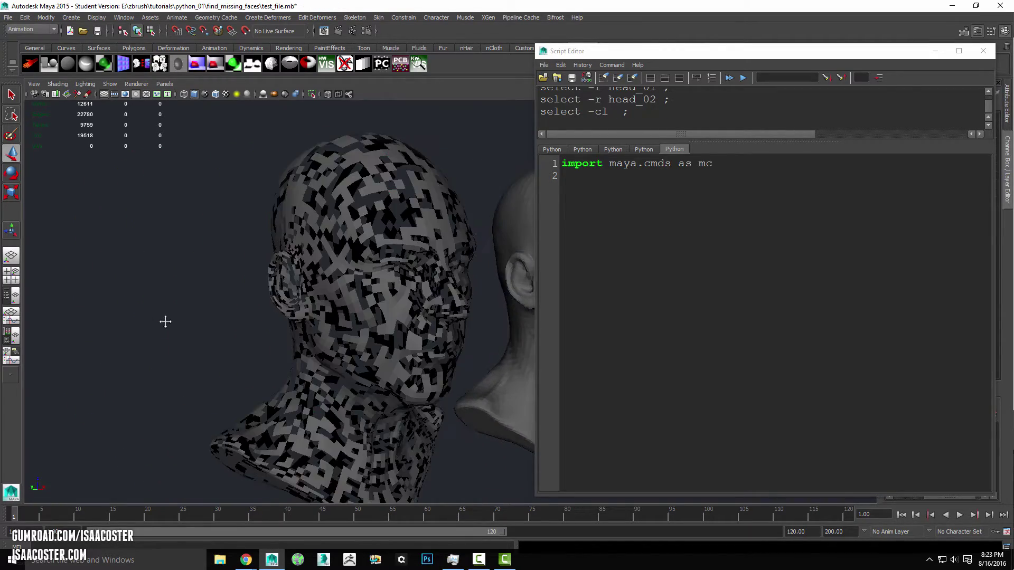
{"action": "mouse_move", "coordinate": [144, 315]}
{"action": "left_mouse_down", "text": "alt"}
{"action": "mouse_move", "coordinate": [63, 296]}
{"action": "mouse_move", "coordinate": [147, 322]}
{"action": "mouse_move", "coordinate": [86, 339]}
{"action": "left_mouse_up", "text": "alt"}
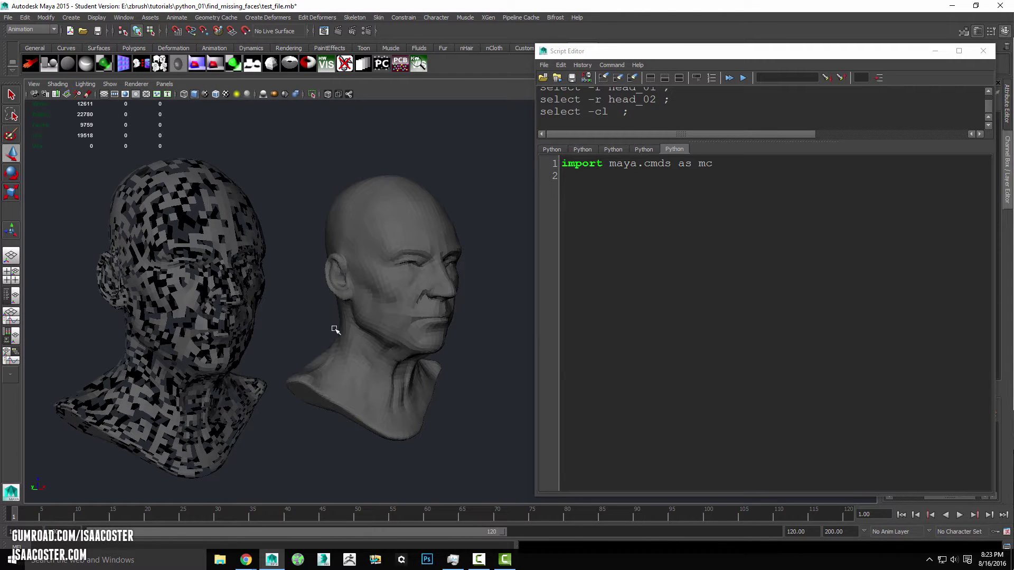
{"action": "mouse_move", "coordinate": [369, 362]}
{"action": "left_mouse_down", "text": "alt"}
{"action": "mouse_move", "coordinate": [390, 356]}
{"action": "mouse_move", "coordinate": [397, 301]}
{"action": "left_mouse_up", "text": "alt"}
{"action": "left_click", "coordinate": [421, 312]}
{"action": "mouse_move", "coordinate": [490, 313]}
{"action": "left_mouse_down", "text": "alt"}
{"action": "mouse_move", "coordinate": [484, 321]}
{"action": "mouse_move", "coordinate": [468, 314]}
{"action": "mouse_move", "coordinate": [497, 324]}
{"action": "left_mouse_up", "text": "alt"}
{"action": "scroll", "coordinate": [489, 320], "scroll_direction": "up", "scroll_amount": 2}
{"action": "left_click", "coordinate": [518, 374]}
{"action": "left_click_drag", "start_coordinate": [313, 394], "coordinate": [312, 397], "text": "alt"}
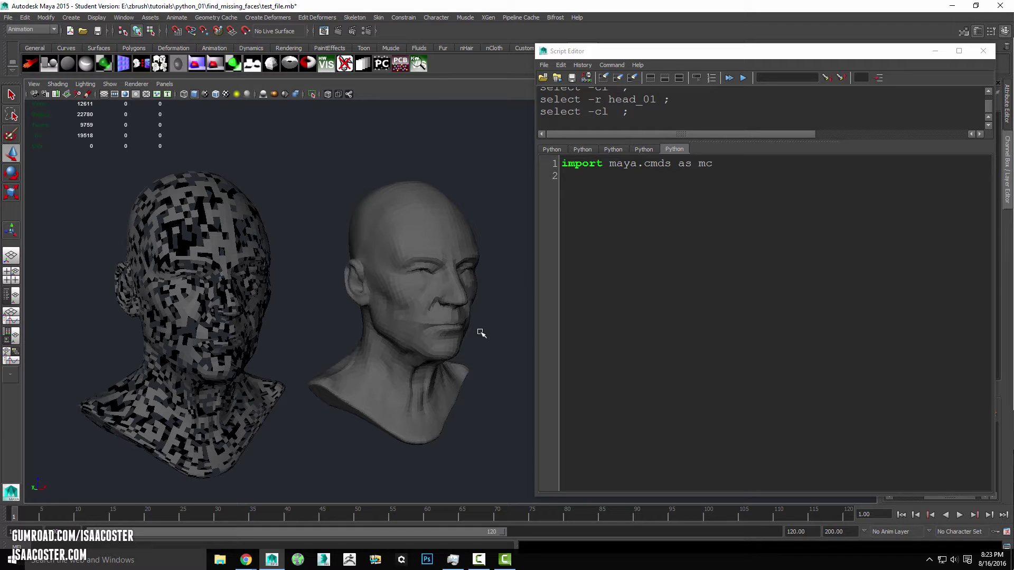
{"action": "mouse_move", "coordinate": [319, 328]}
{"action": "left_mouse_down", "text": "alt"}
{"action": "mouse_move", "coordinate": [306, 317]}
{"action": "mouse_move", "coordinate": [322, 314]}
{"action": "mouse_move", "coordinate": [281, 328]}
{"action": "mouse_move", "coordinate": [299, 339]}
{"action": "left_mouse_up", "text": "alt"}
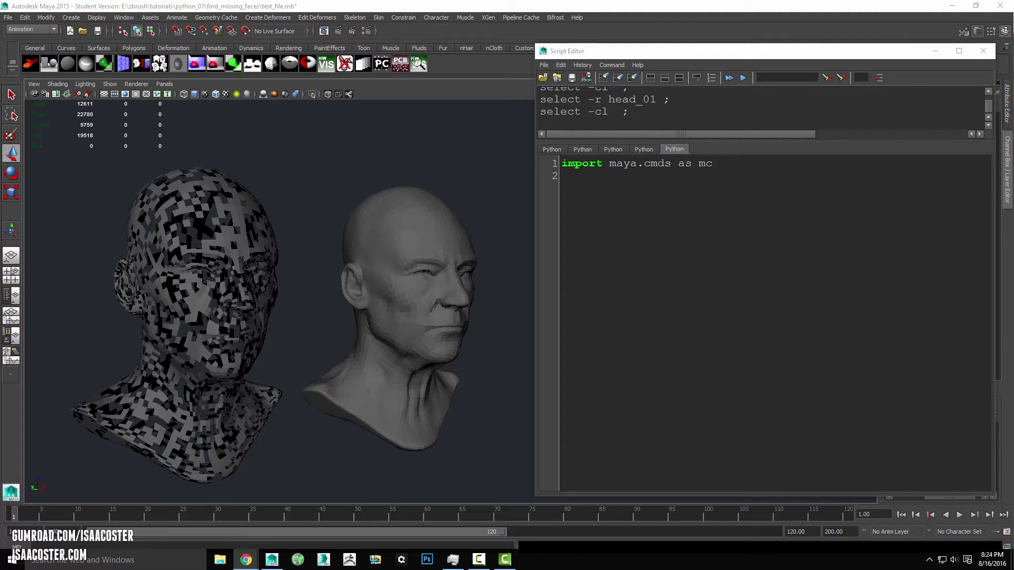
{"action": "left_click", "coordinate": [246, 560]}
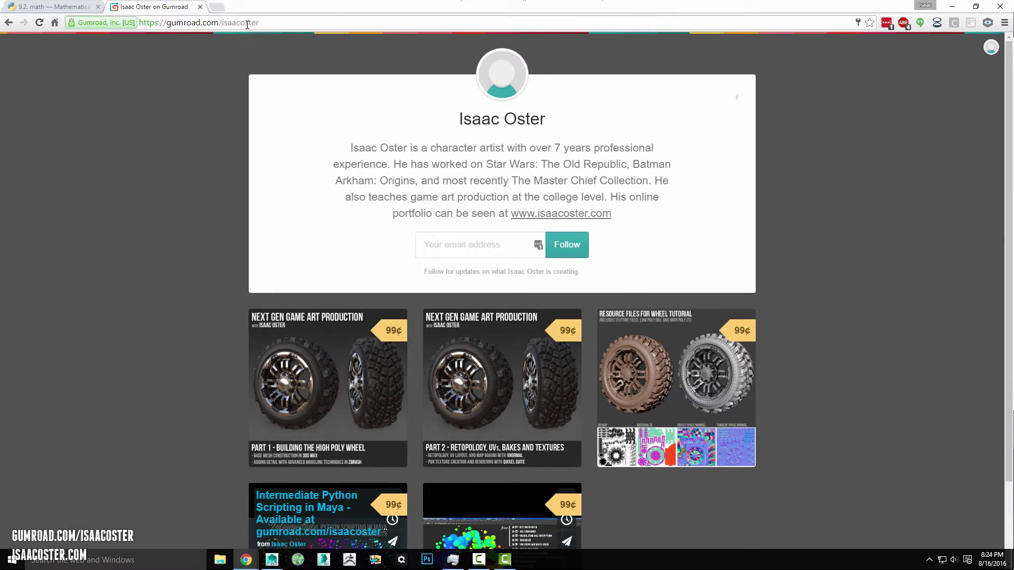
Highlight the Gumroad store address and bring the Python course tiles into view.
{"action": "left_click", "coordinate": [220, 20]}
{"action": "left_click", "coordinate": [171, 245]}
{"action": "scroll", "coordinate": [175, 266], "scroll_direction": "down", "scroll_amount": 1}
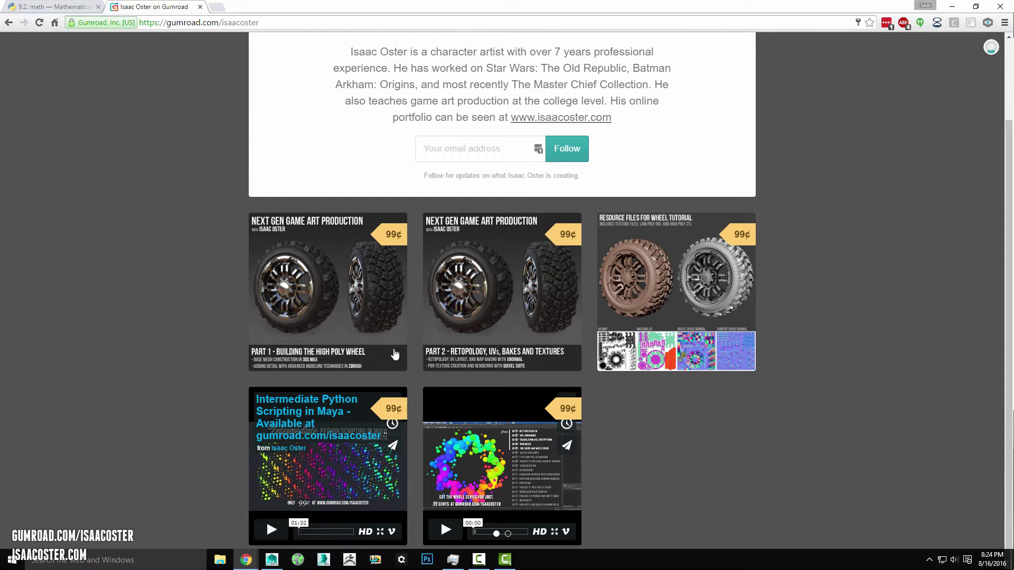
{"action": "mouse_move", "coordinate": [502, 522]}
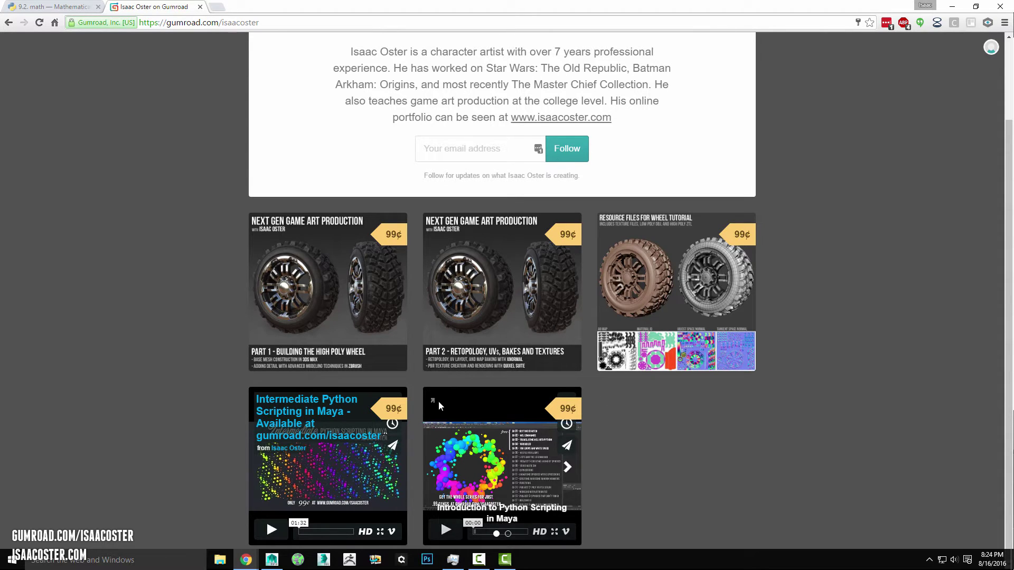
Minimize Chrome, orbit around both heads, and leave head_01 selected.
{"action": "left_click", "coordinate": [949, 7]}
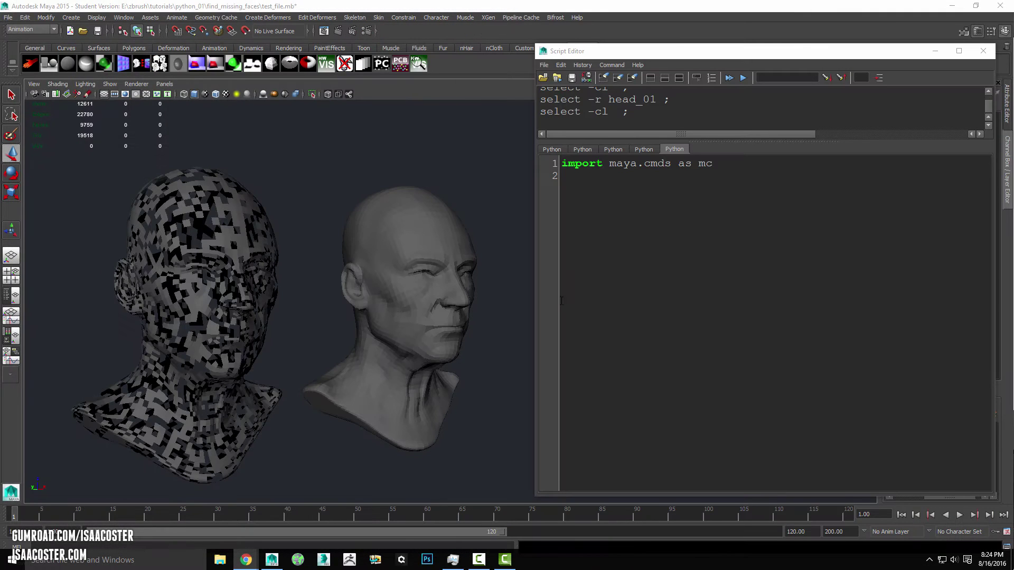
{"action": "left_click_drag", "start_coordinate": [523, 315], "coordinate": [412, 312], "text": "alt"}
{"action": "left_click", "coordinate": [415, 313]}
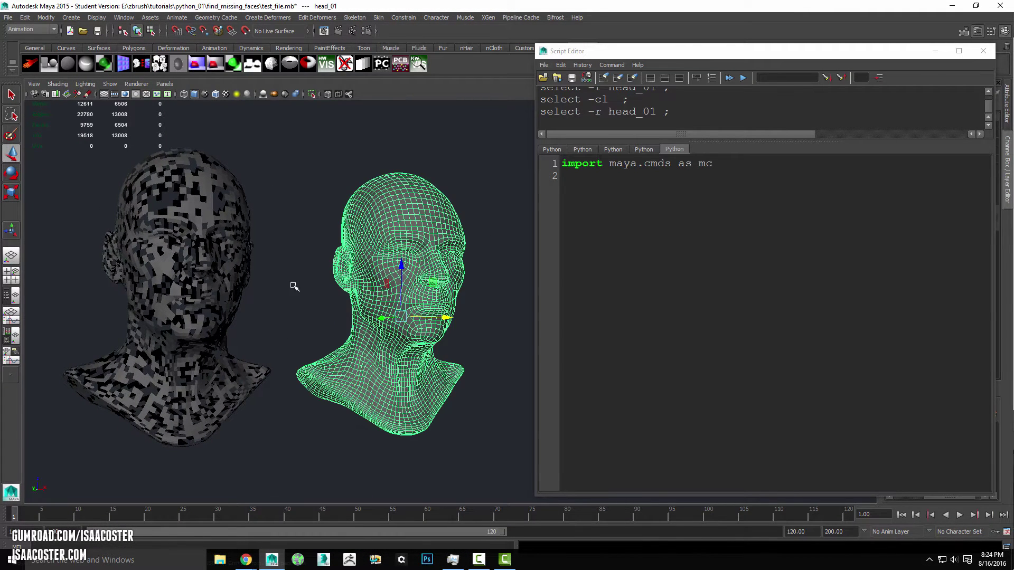
{"action": "left_click", "coordinate": [283, 286]}
{"action": "left_click", "coordinate": [344, 293]}
{"action": "left_click", "coordinate": [254, 294]}
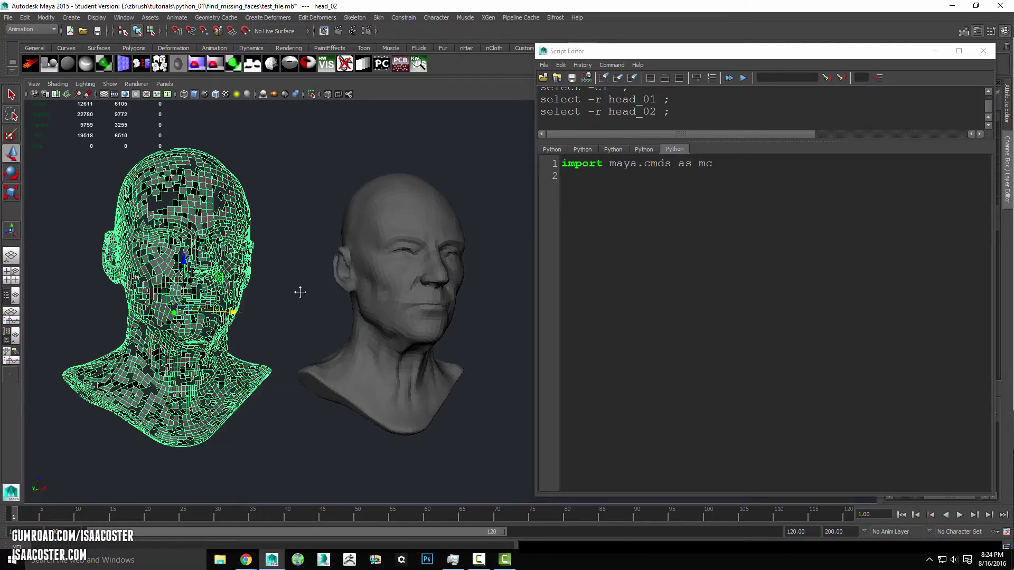
{"action": "left_click_drag", "start_coordinate": [306, 291], "coordinate": [310, 301], "text": "alt"}
{"action": "scroll", "coordinate": [310, 302], "scroll_direction": "up", "scroll_amount": 2}
{"action": "scroll", "coordinate": [362, 302], "scroll_direction": "up", "scroll_amount": 2}
{"action": "middle_click_drag", "start_coordinate": [341, 288], "coordinate": [338, 296], "text": "alt"}
{"action": "left_click", "coordinate": [436, 279]}
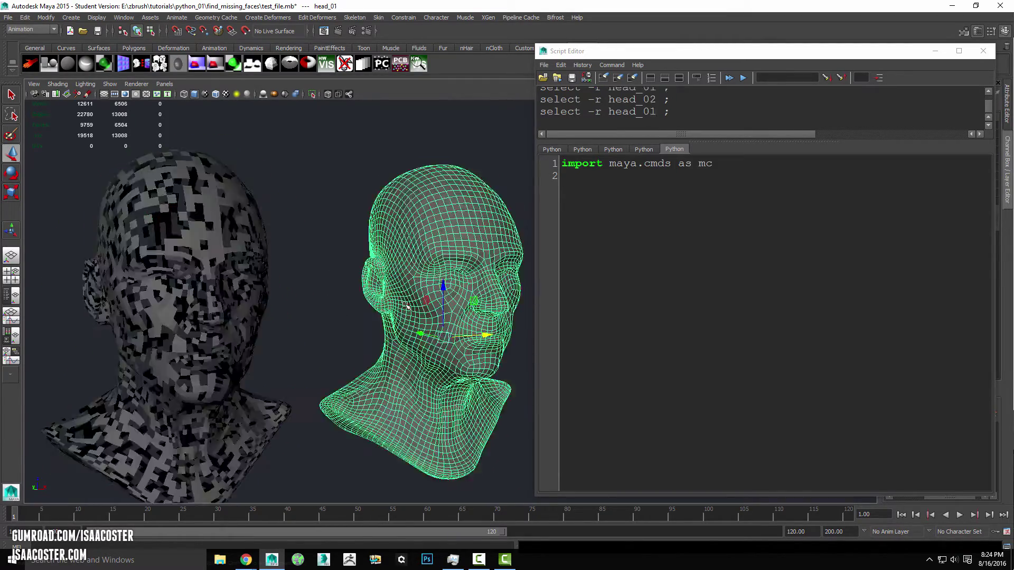
Close the Script Editor, set head_01's Translate X to 0, and reselect it.
{"action": "left_click", "coordinate": [983, 51]}
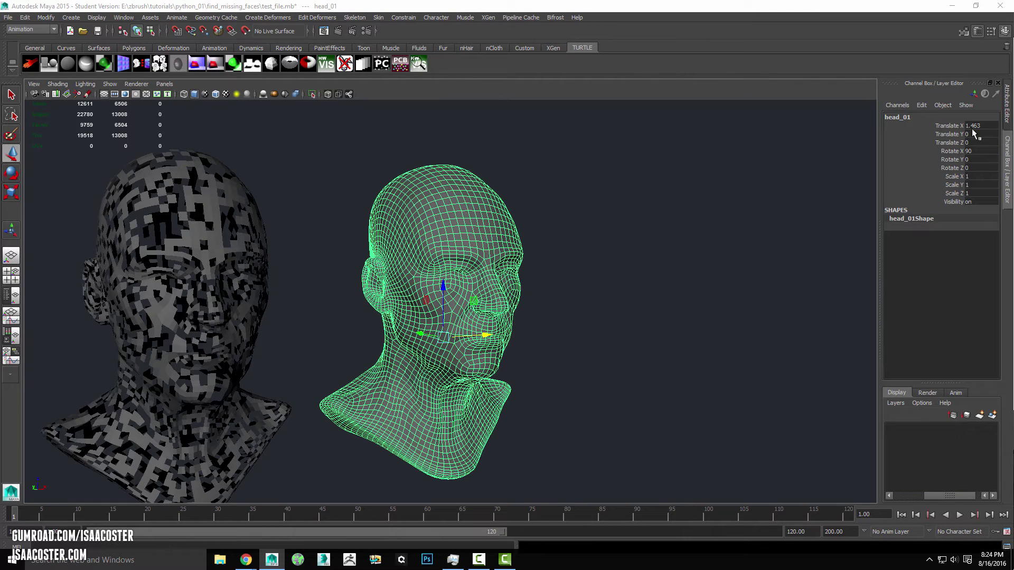
{"action": "left_click", "coordinate": [985, 126]}
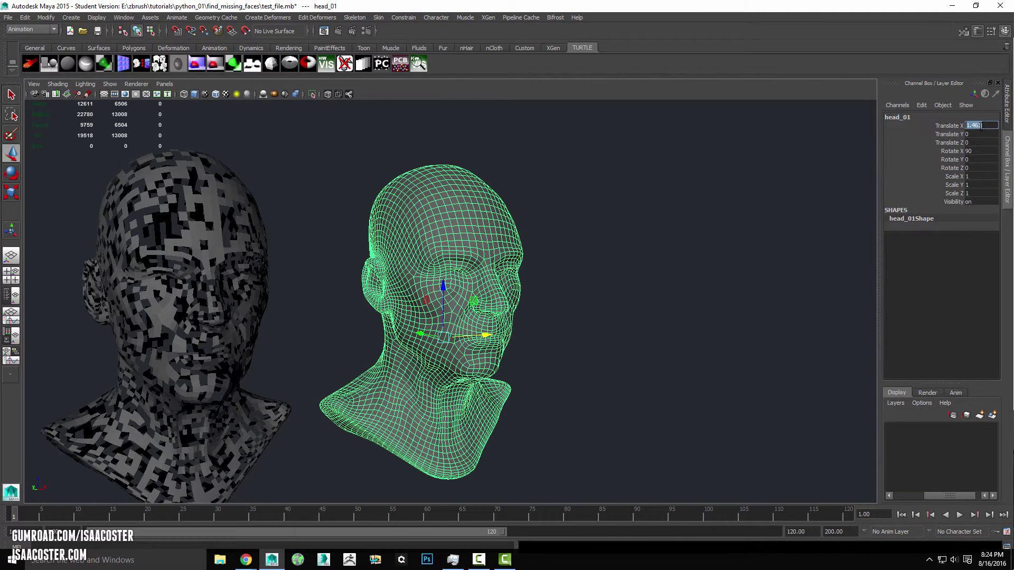
{"action": "type", "text": "0"}
{"action": "key", "text": "Return"}
{"action": "left_click", "coordinate": [339, 306]}
{"action": "mouse_move", "coordinate": [340, 306]}
{"action": "left_mouse_down", "text": "alt"}
{"action": "mouse_move", "coordinate": [469, 295]}
{"action": "mouse_move", "coordinate": [440, 369]}
{"action": "left_mouse_up", "text": "alt"}
{"action": "scroll", "coordinate": [468, 296], "scroll_direction": "up", "scroll_amount": 3}
{"action": "left_click", "coordinate": [440, 296]}
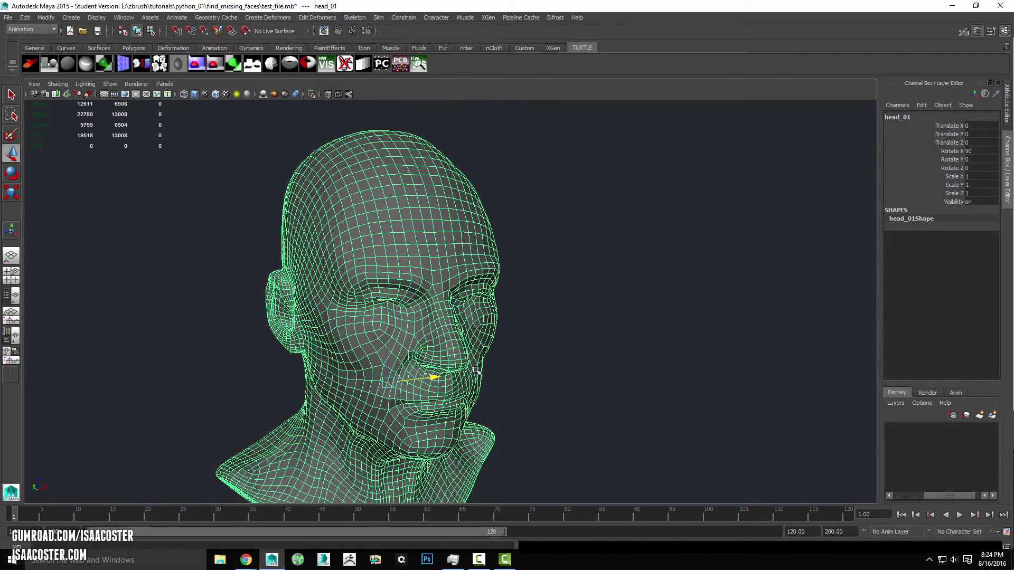
Move head_01 along X to 1.22, inspect both heads, and select head_02.
{"action": "middle_click_drag", "start_coordinate": [491, 367], "coordinate": [697, 368]}
{"action": "left_click_drag", "start_coordinate": [697, 368], "coordinate": [554, 333], "text": "alt"}
{"action": "scroll", "coordinate": [563, 287], "scroll_direction": "up", "scroll_amount": 4}
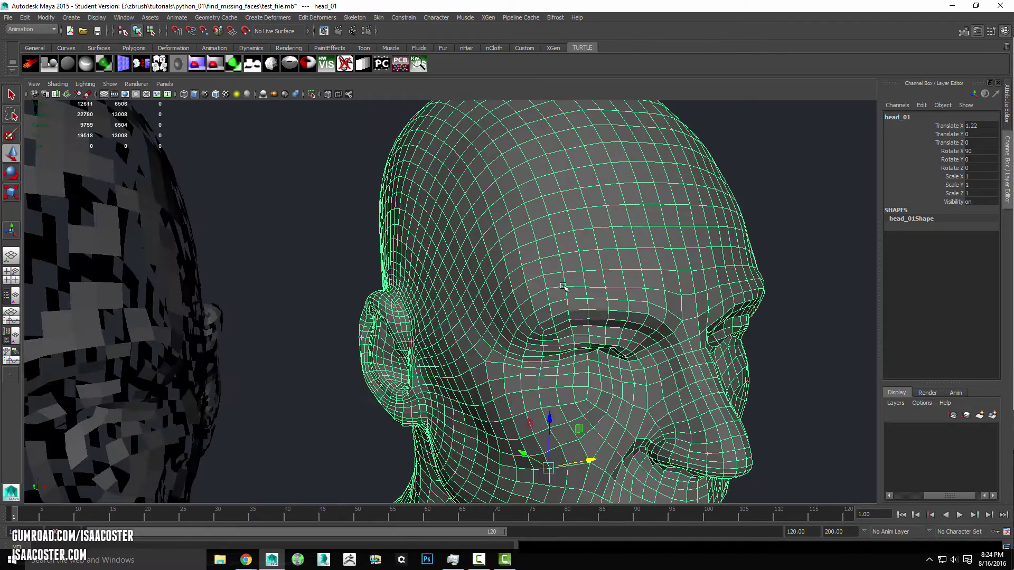
{"action": "mouse_move", "coordinate": [562, 288]}
{"action": "left_mouse_down", "text": "alt"}
{"action": "mouse_move", "coordinate": [521, 258]}
{"action": "mouse_move", "coordinate": [600, 326]}
{"action": "left_mouse_up", "text": "alt"}
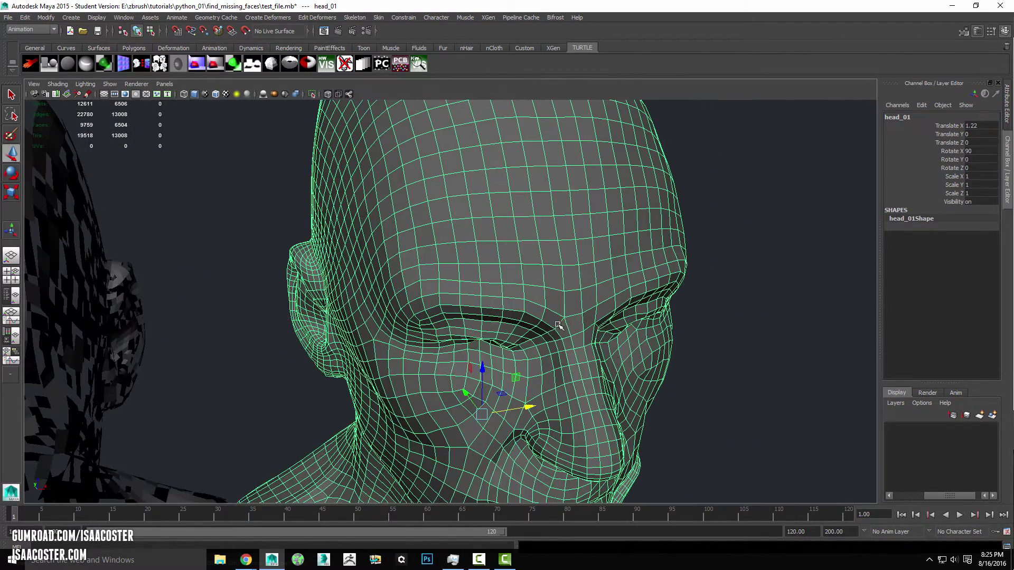
{"action": "left_click_drag", "start_coordinate": [543, 266], "coordinate": [540, 272], "text": "alt"}
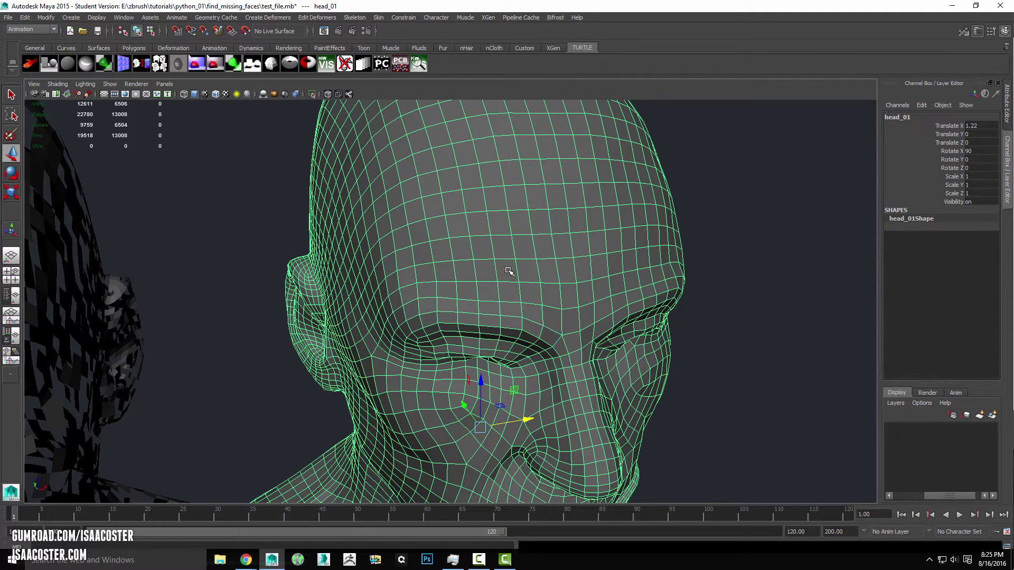
{"action": "scroll", "coordinate": [506, 270], "scroll_direction": "down", "scroll_amount": 3}
{"action": "left_click_drag", "start_coordinate": [507, 271], "coordinate": [584, 241], "text": "alt"}
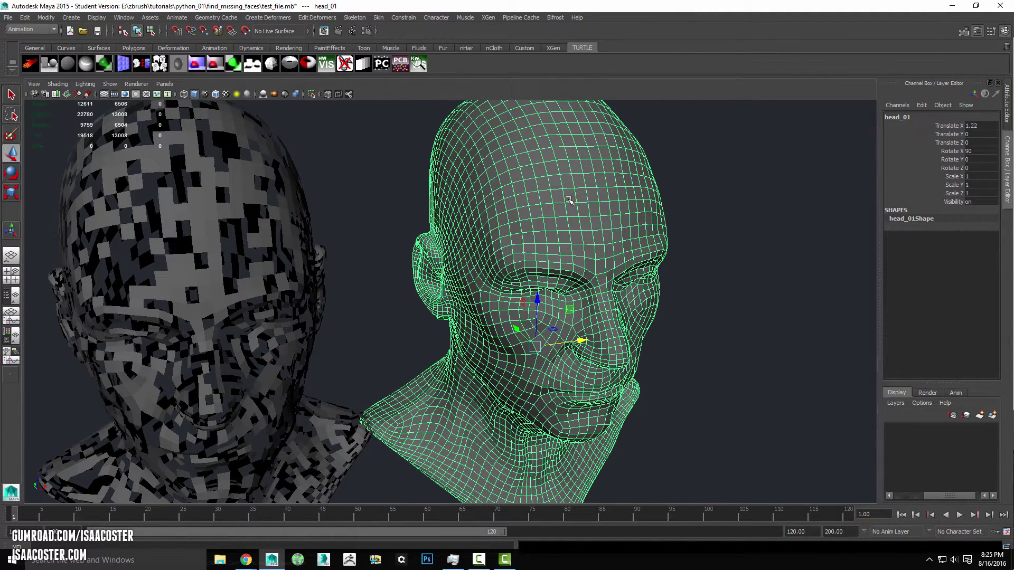
{"action": "middle_click_drag", "start_coordinate": [535, 219], "coordinate": [567, 205], "text": "alt"}
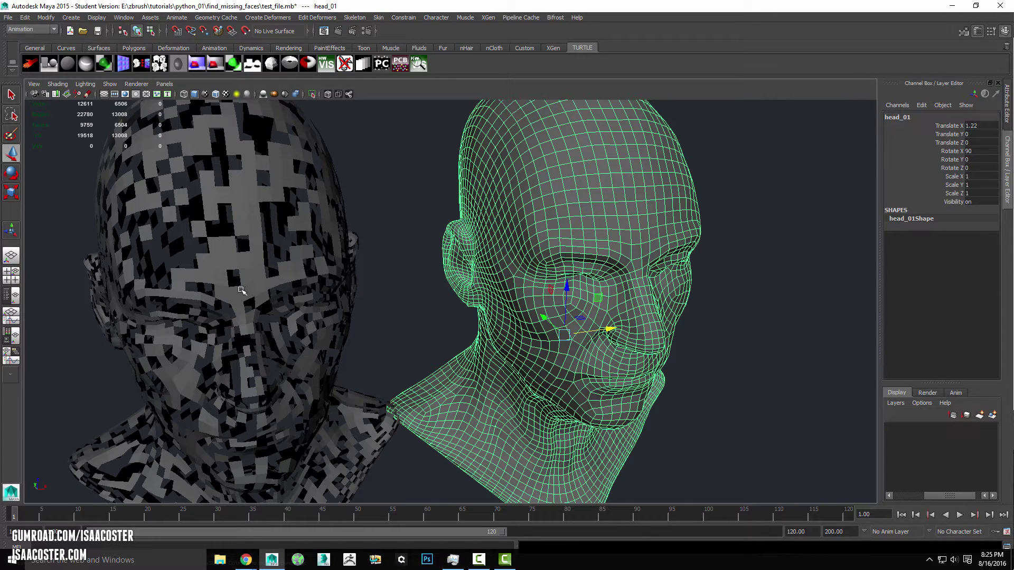
{"action": "left_click", "coordinate": [245, 260]}
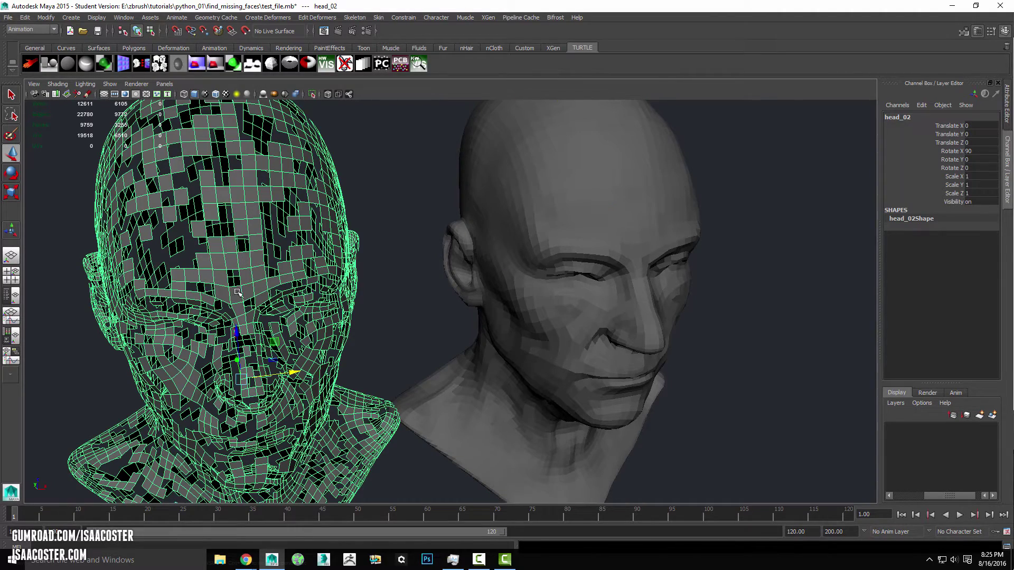
{"action": "left_click_drag", "start_coordinate": [259, 325], "coordinate": [496, 250], "text": "alt"}
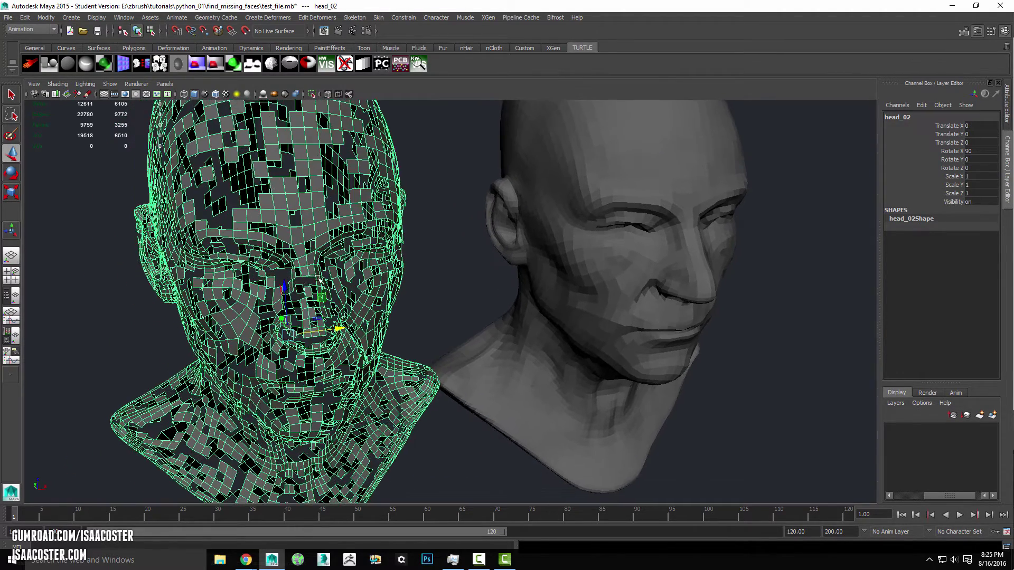
{"action": "left_click", "coordinate": [409, 318]}
{"action": "left_click_drag", "start_coordinate": [407, 319], "coordinate": [412, 317], "text": "alt"}
{"action": "left_click_drag", "start_coordinate": [432, 263], "coordinate": [430, 263], "text": "alt"}
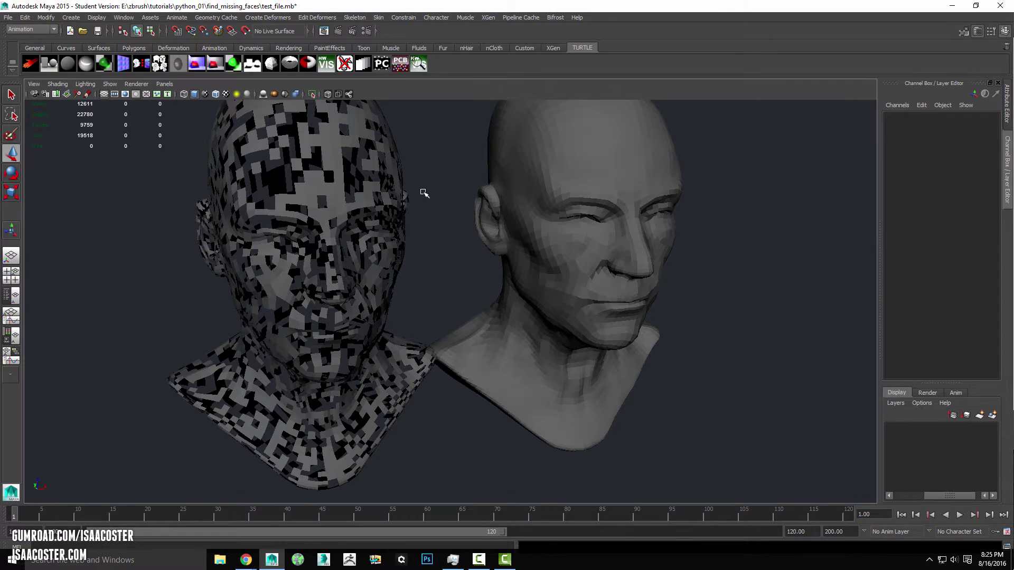
{"action": "left_click_drag", "start_coordinate": [423, 193], "coordinate": [385, 215], "text": "alt"}
{"action": "left_click", "coordinate": [354, 219]}
{"action": "left_click", "coordinate": [570, 177]}
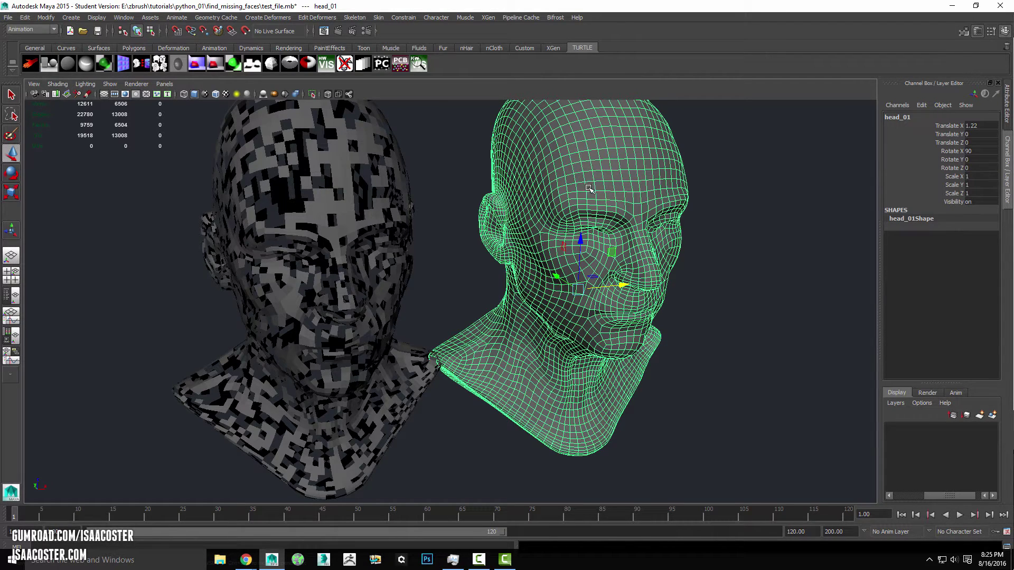
{"action": "mouse_move", "coordinate": [599, 188]}
{"action": "left_mouse_down", "text": "alt"}
{"action": "mouse_move", "coordinate": [581, 239]}
{"action": "mouse_move", "coordinate": [749, 179]}
{"action": "left_mouse_up", "text": "alt"}
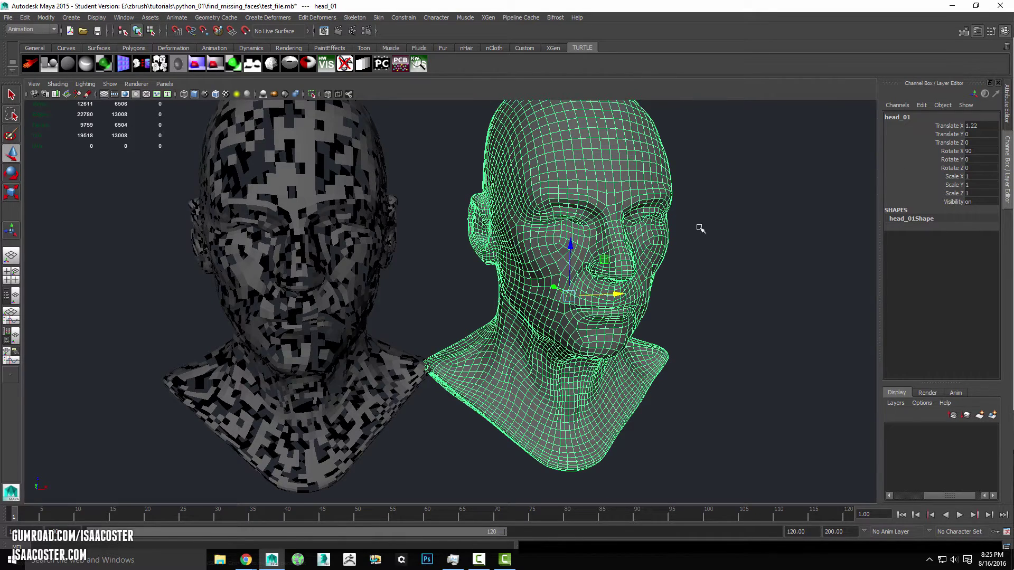
{"action": "mouse_move", "coordinate": [687, 297]}
{"action": "left_mouse_down", "text": "alt"}
{"action": "mouse_move", "coordinate": [711, 296]}
{"action": "mouse_move", "coordinate": [646, 259]}
{"action": "left_mouse_up", "text": "alt"}
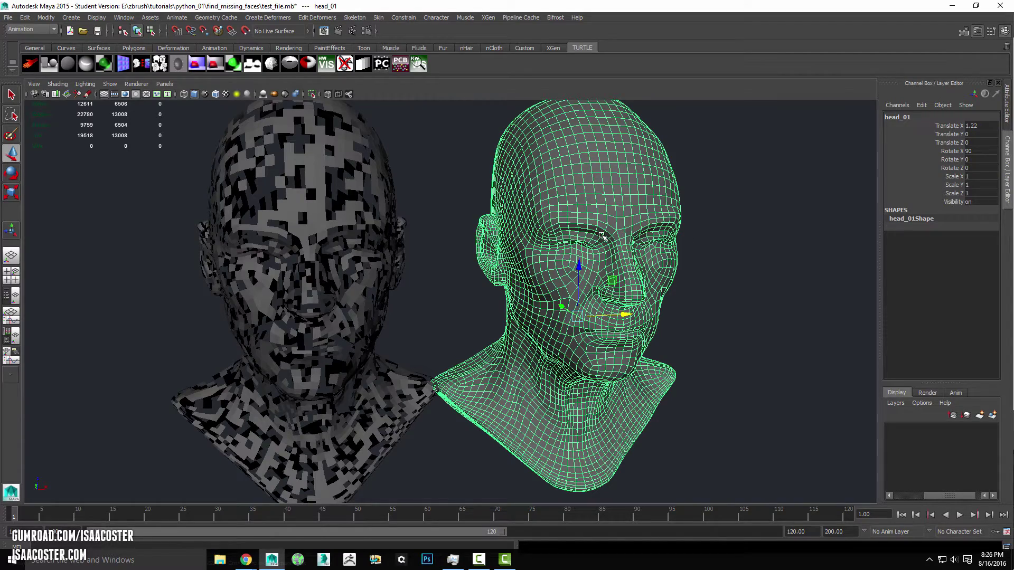
{"action": "scroll", "coordinate": [610, 199], "scroll_direction": "up", "scroll_amount": 1}
{"action": "scroll", "coordinate": [626, 204], "scroll_direction": "up", "scroll_amount": 1}
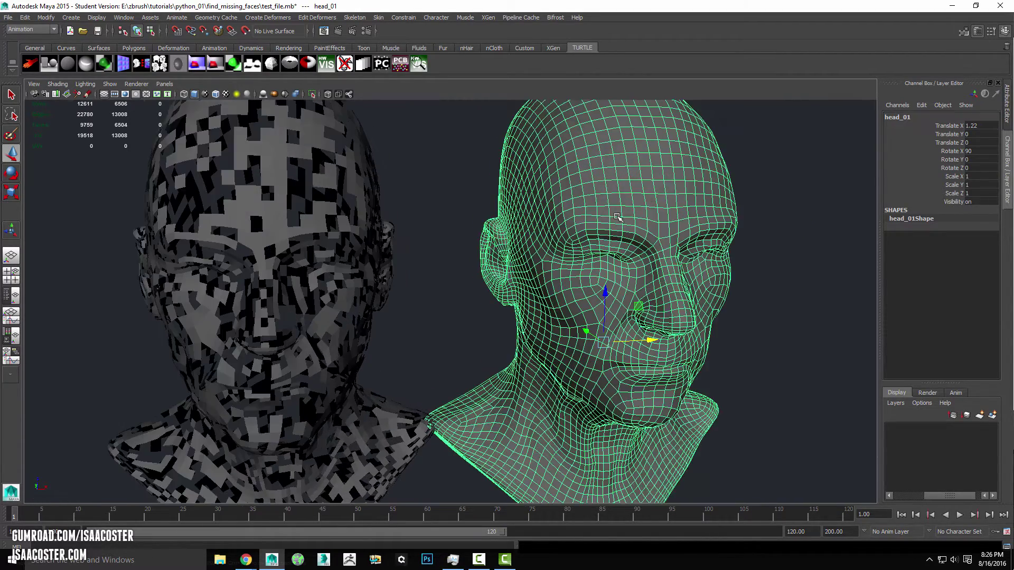
{"action": "scroll", "coordinate": [641, 208], "scroll_direction": "up", "scroll_amount": 1}
{"action": "scroll", "coordinate": [653, 212], "scroll_direction": "up", "scroll_amount": 1}
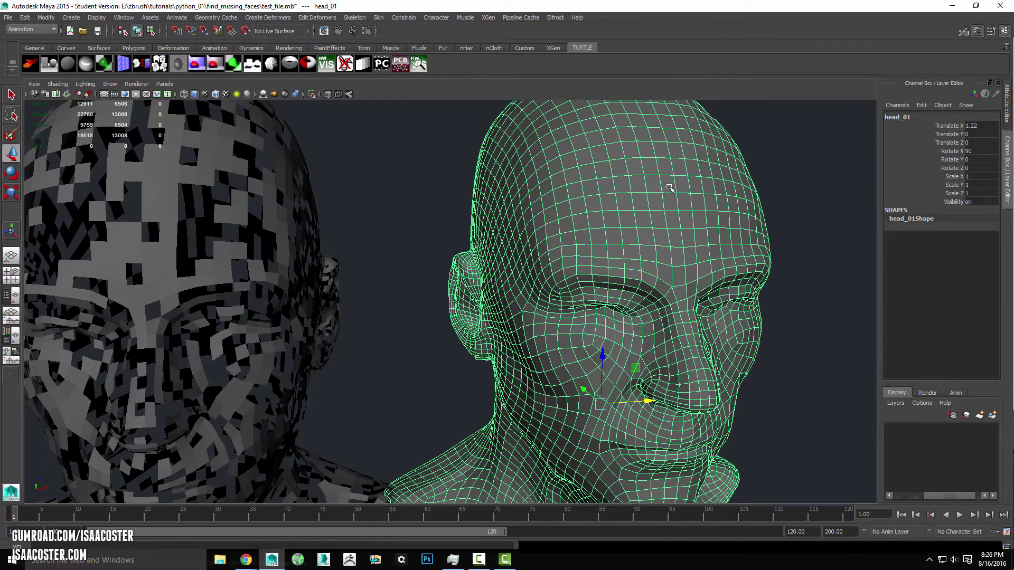
{"action": "scroll", "coordinate": [665, 256], "scroll_direction": "down", "scroll_amount": 2}
{"action": "scroll", "coordinate": [657, 255], "scroll_direction": "down", "scroll_amount": 2}
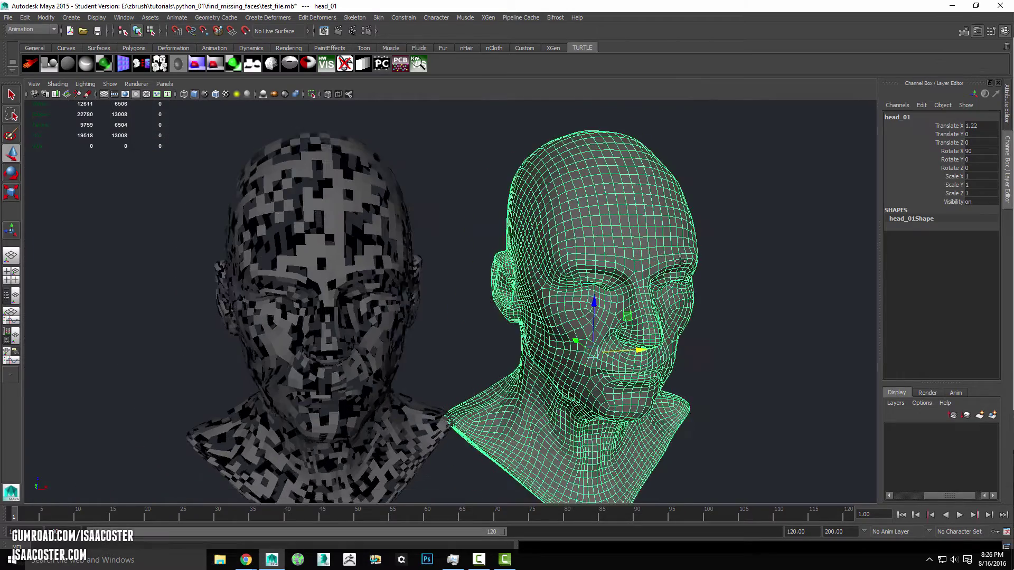
{"action": "scroll", "coordinate": [650, 254], "scroll_direction": "down", "scroll_amount": 1}
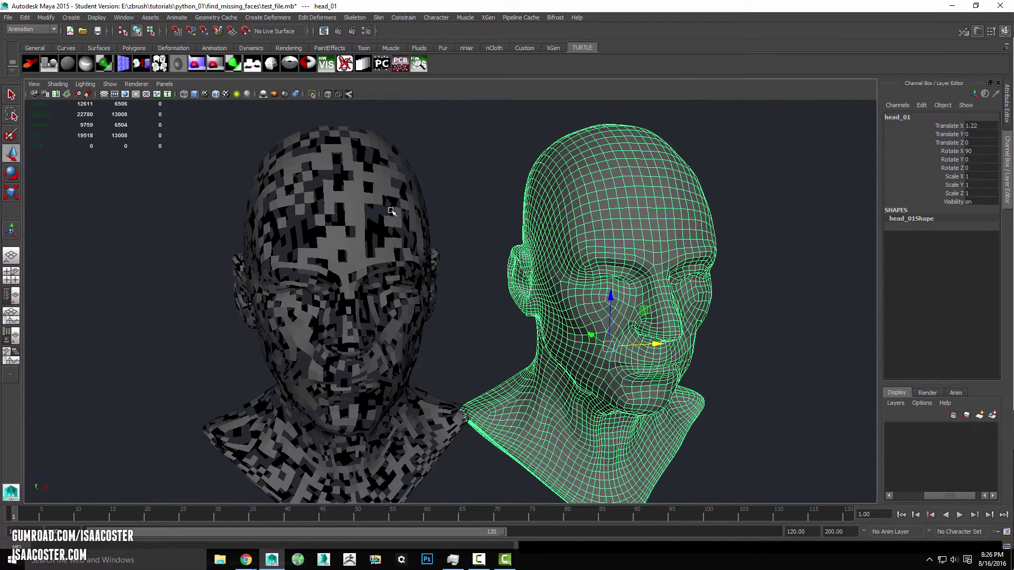
{"action": "mouse_move", "coordinate": [635, 242]}
{"action": "left_mouse_down", "text": "alt"}
{"action": "mouse_move", "coordinate": [551, 229]}
{"action": "mouse_move", "coordinate": [587, 268]}
{"action": "left_mouse_up", "text": "alt"}
{"action": "left_click_drag", "start_coordinate": [657, 242], "coordinate": [602, 273], "text": "alt"}
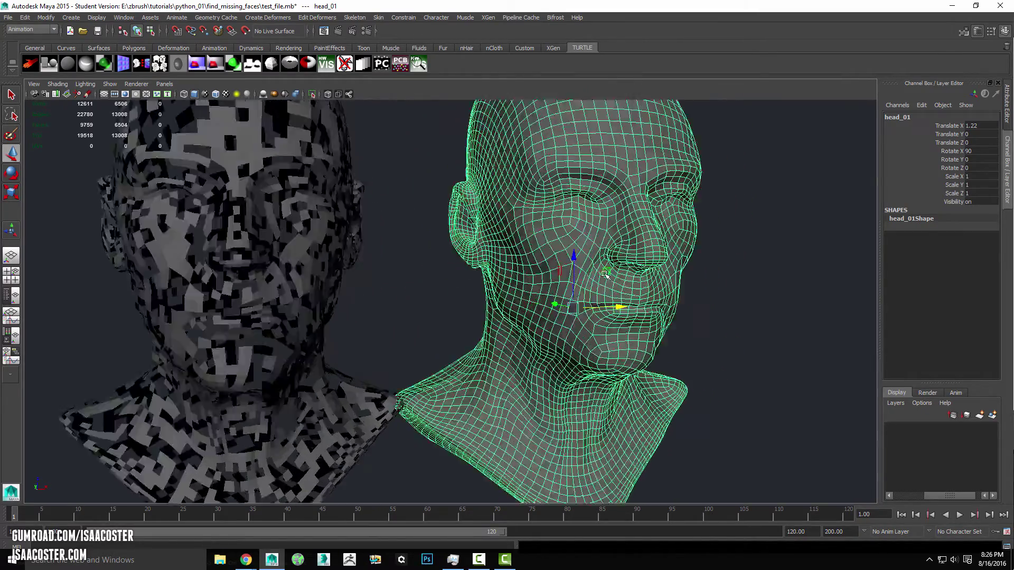
{"action": "mouse_move", "coordinate": [602, 274]}
{"action": "left_mouse_down", "text": "alt"}
{"action": "mouse_move", "coordinate": [506, 307]}
{"action": "mouse_move", "coordinate": [527, 364]}
{"action": "mouse_move", "coordinate": [565, 317]}
{"action": "left_mouse_up", "text": "alt"}
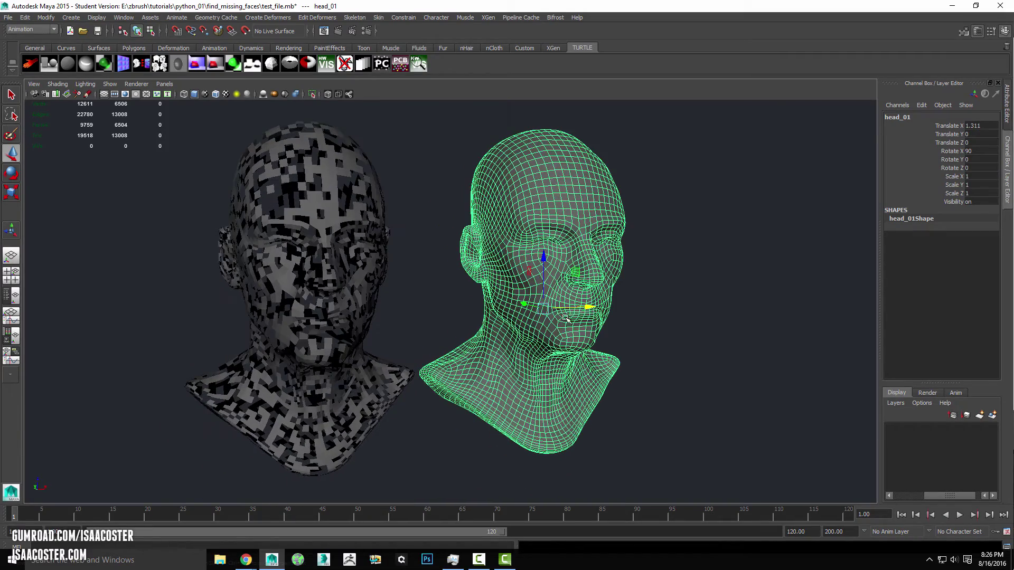
Dock the narrowed Script Editor beside the viewport with both heads visible.
{"action": "mouse_move", "coordinate": [453, 328]}
{"action": "left_mouse_down", "text": "alt"}
{"action": "mouse_move", "coordinate": [471, 328]}
{"action": "mouse_move", "coordinate": [449, 342]}
{"action": "mouse_move", "coordinate": [388, 332]}
{"action": "left_mouse_up", "text": "alt"}
{"action": "middle_click_drag", "start_coordinate": [645, 282], "coordinate": [628, 286], "text": "alt"}
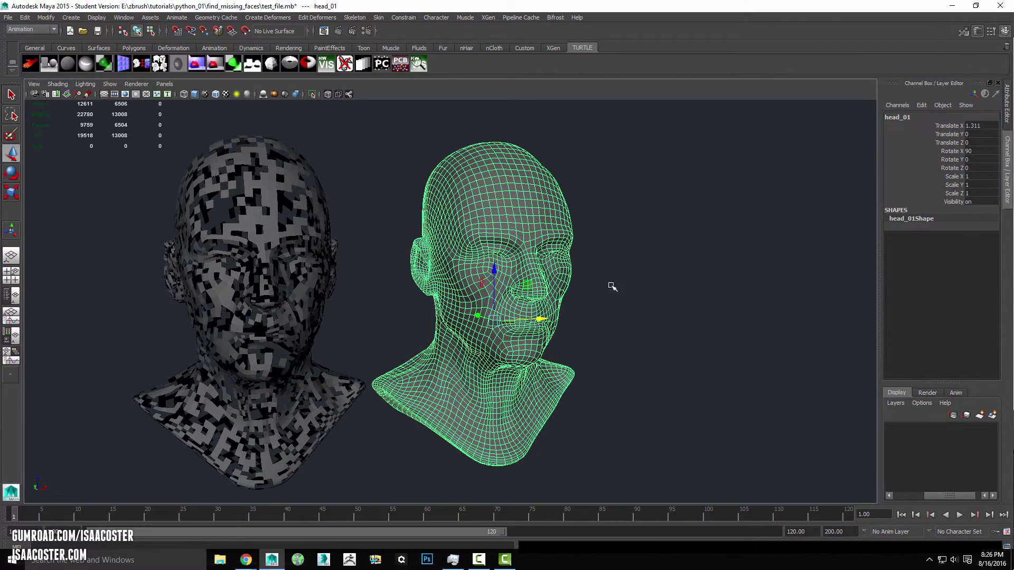
{"action": "mouse_move", "coordinate": [980, 74]}
{"action": "left_mouse_down"}
{"action": "mouse_move", "coordinate": [679, 74]}
{"action": "mouse_move", "coordinate": [698, 66]}
{"action": "left_mouse_up"}
{"action": "left_click_drag", "start_coordinate": [556, 204], "coordinate": [603, 203]}
{"action": "left_click_drag", "start_coordinate": [672, 65], "coordinate": [650, 65]}
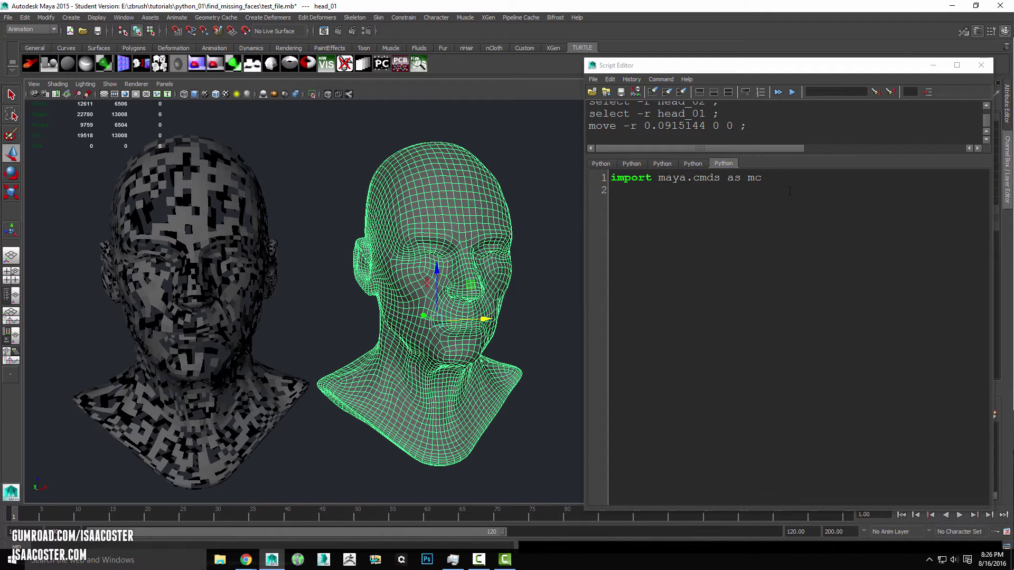
Below the import line, add a selection-name comment, sel = mc.ls(sl=True) and print sel.
{"action": "left_click", "coordinate": [792, 187]}
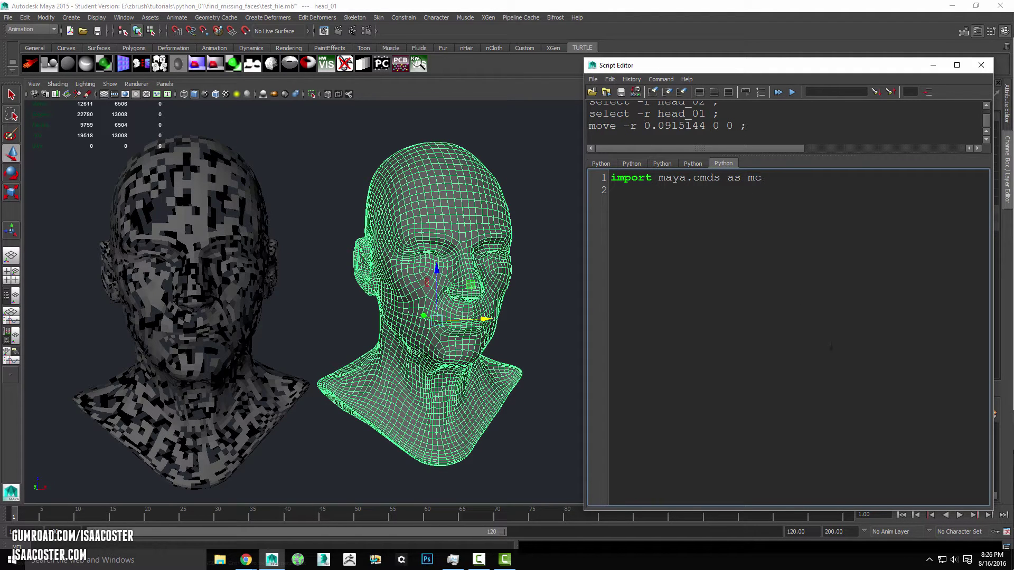
{"action": "key", "text": "Return"}
{"action": "key", "text": "Return"}
{"action": "left_click_drag", "start_coordinate": [397, 283], "coordinate": [430, 271], "text": "alt"}
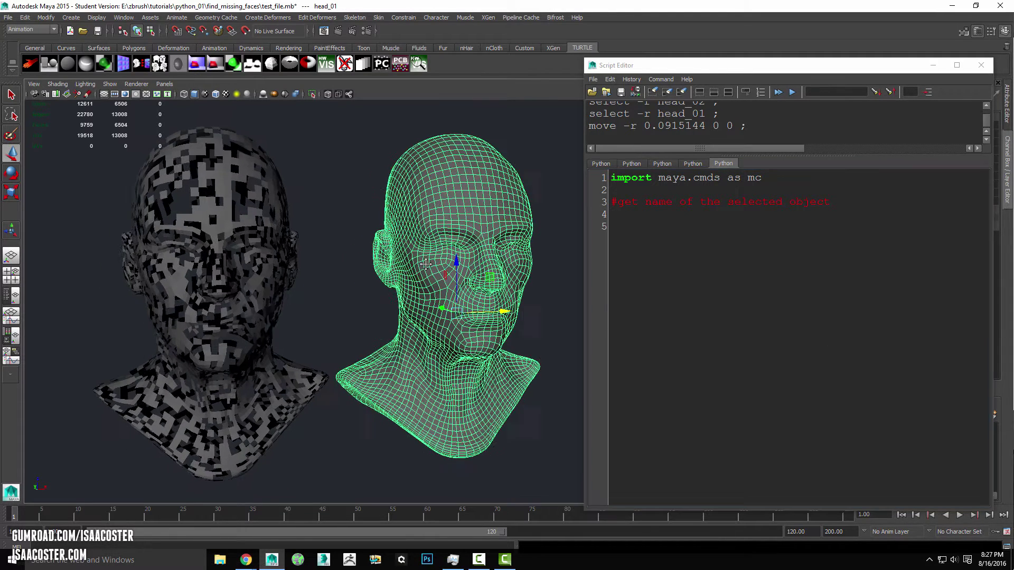
{"action": "left_click", "coordinate": [871, 209]}
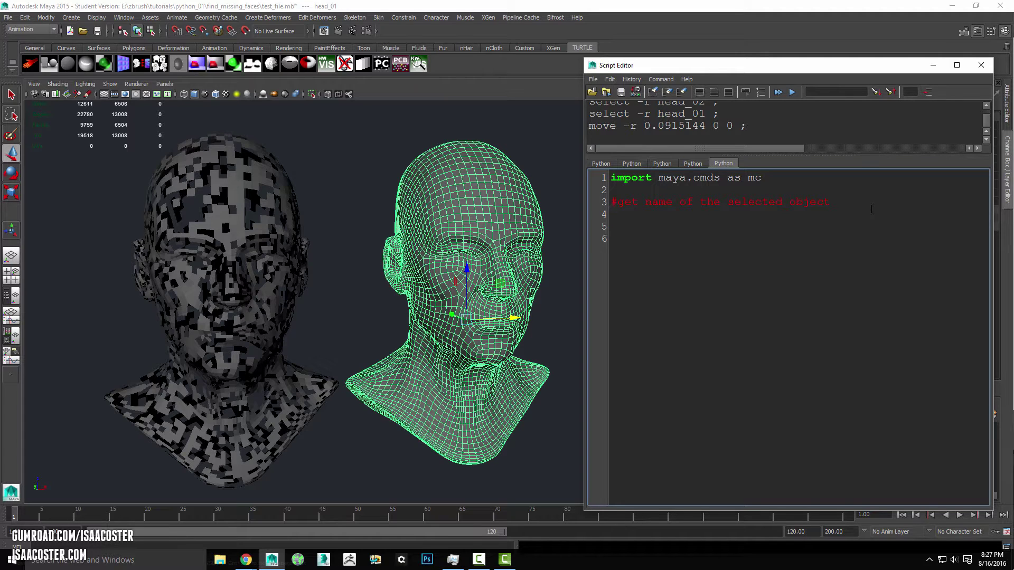
{"action": "type", "text": "sel = mc.ls(sl=True) "}
{"action": "type", "text": "print sel"}
Clear the history, run the script, and select the printed name head_01.
{"action": "left_click_drag", "start_coordinate": [775, 157], "coordinate": [775, 210]}
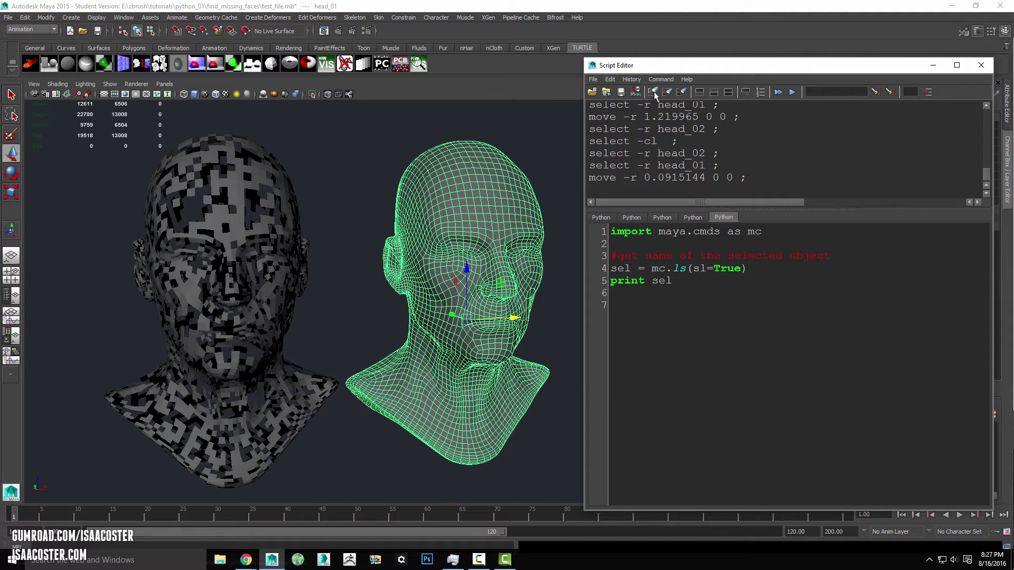
{"action": "left_click", "coordinate": [652, 92]}
{"action": "left_click", "coordinate": [779, 91]}
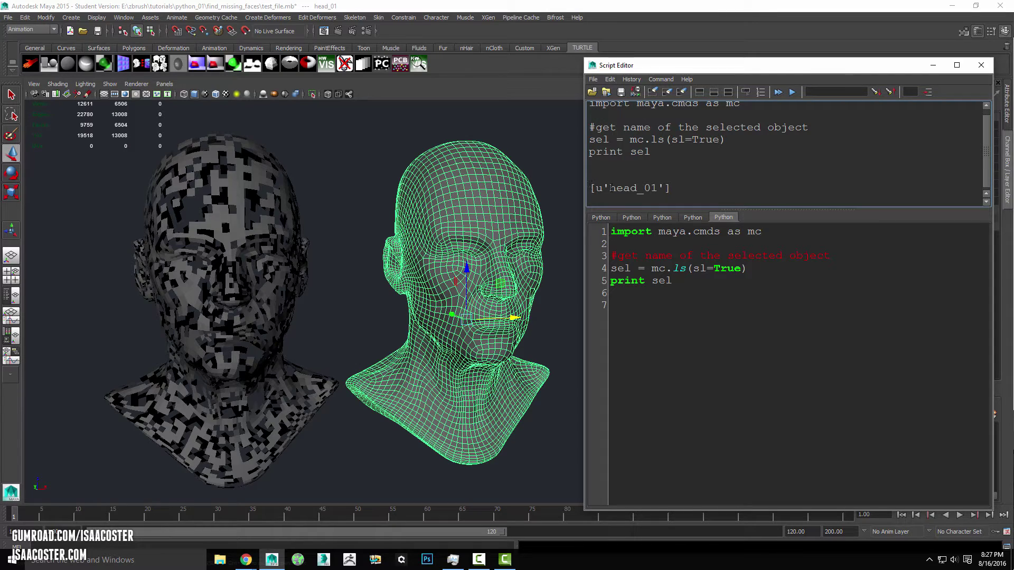
{"action": "left_click_drag", "start_coordinate": [616, 186], "coordinate": [659, 187]}
{"action": "left_click", "coordinate": [674, 186]}
{"action": "key", "text": "Home"}
{"action": "key", "text": "End"}
{"action": "left_click_drag", "start_coordinate": [658, 188], "coordinate": [609, 188]}
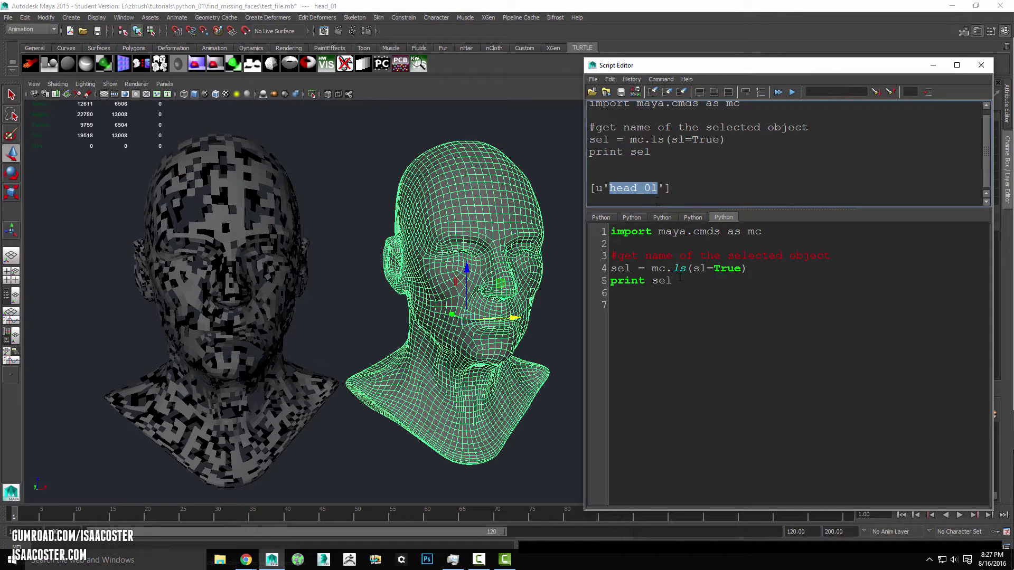
Rewrite line 5 as object = sel[0] and make room for print object.
{"action": "double_click", "coordinate": [661, 281]}
{"action": "left_click_drag", "start_coordinate": [593, 282], "coordinate": [594, 275]}
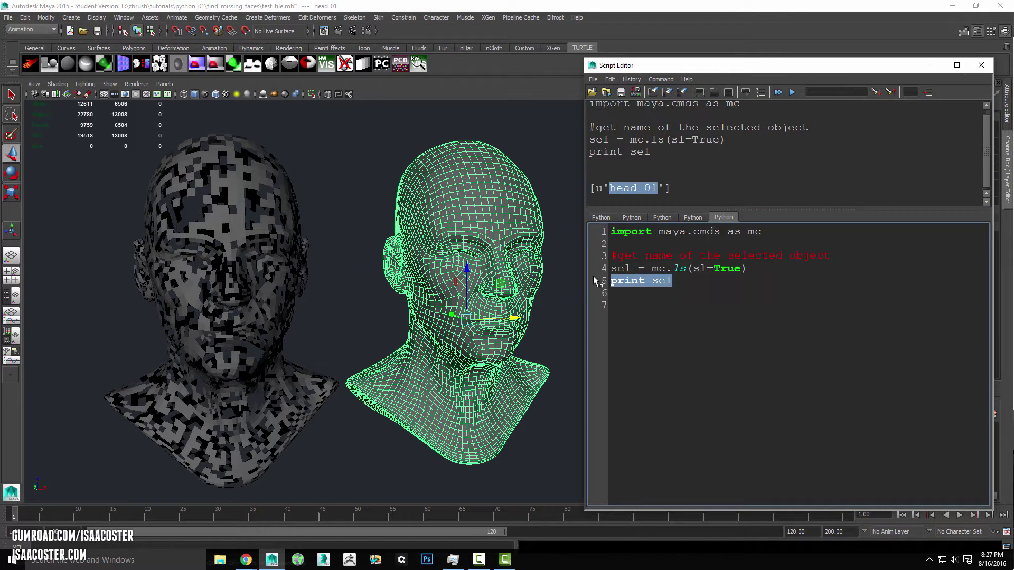
{"action": "type", "text": "object"}
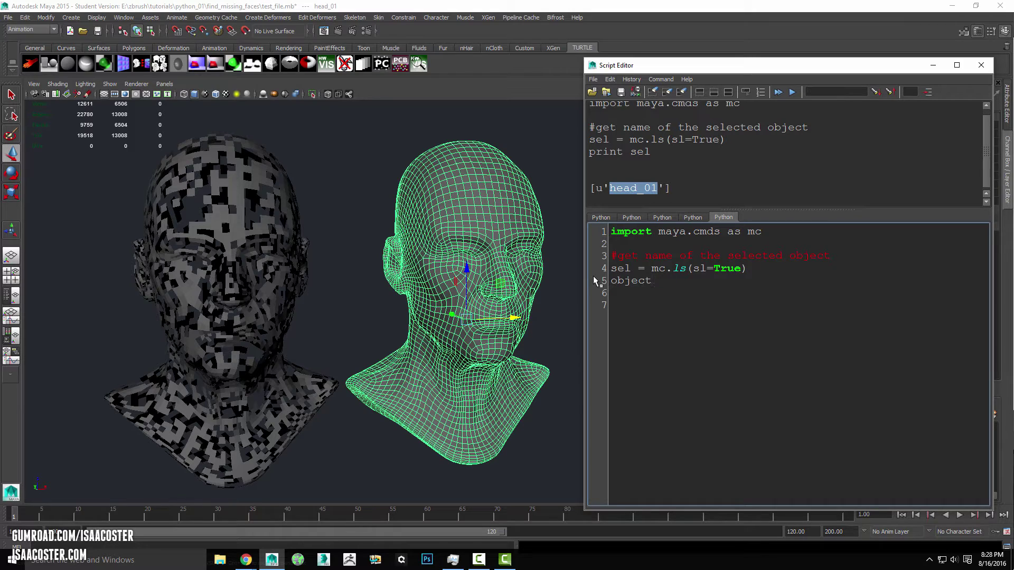
{"action": "type", "text": " = sel[0]"}
{"action": "double_click", "coordinate": [703, 280]}
{"action": "left_click", "coordinate": [724, 283]}
{"action": "key", "text": "Down"}
{"action": "type", "text": "print object"}
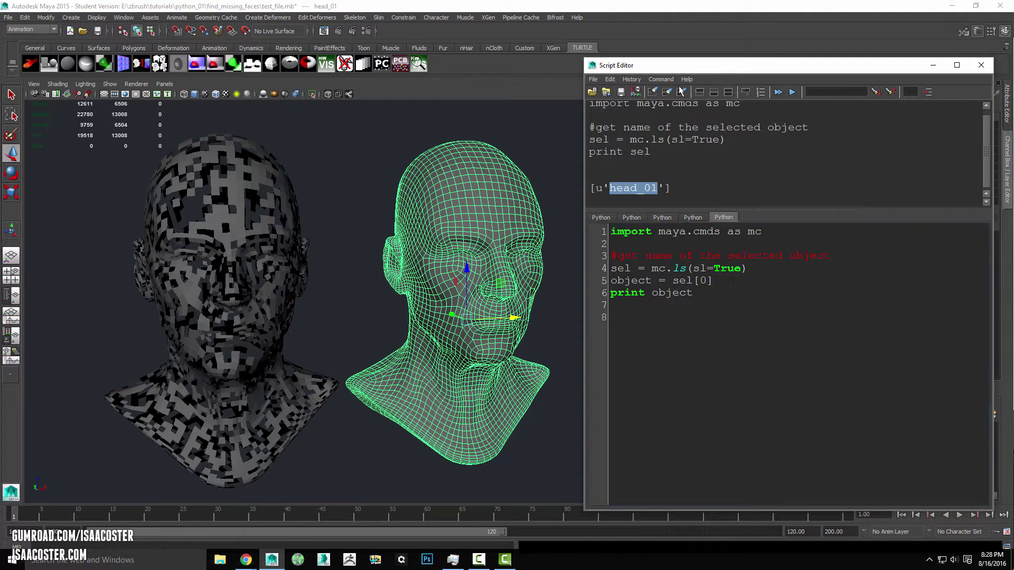
Run the script to print head_01, then add faceCount = mc.polyEvaluate(face=True) with print faceCount.
{"action": "left_click", "coordinate": [778, 92]}
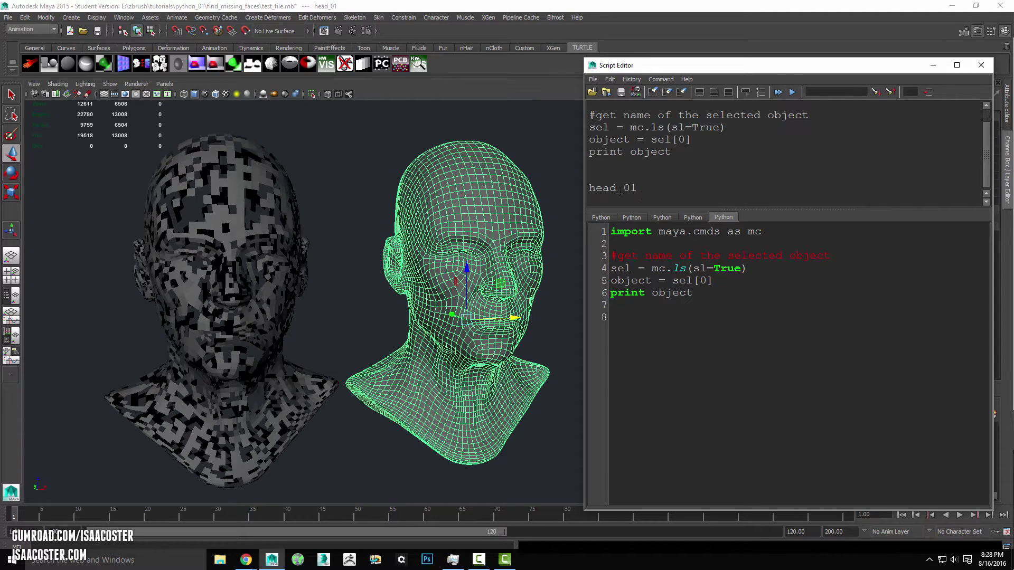
{"action": "double_click", "coordinate": [613, 187]}
{"action": "left_click", "coordinate": [703, 293]}
{"action": "key", "text": "Return"}
{"action": "key", "text": "Return"}
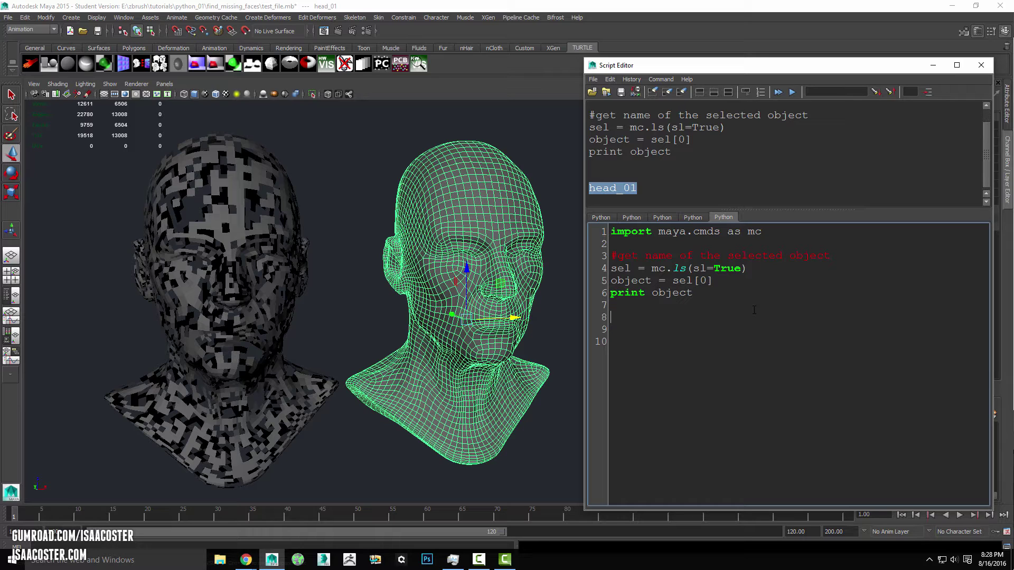
{"action": "type", "text": "faceCount = "}
{"action": "type", "text": "mc.polyEvaluate(face = True)"}
{"action": "key", "text": "Return"}
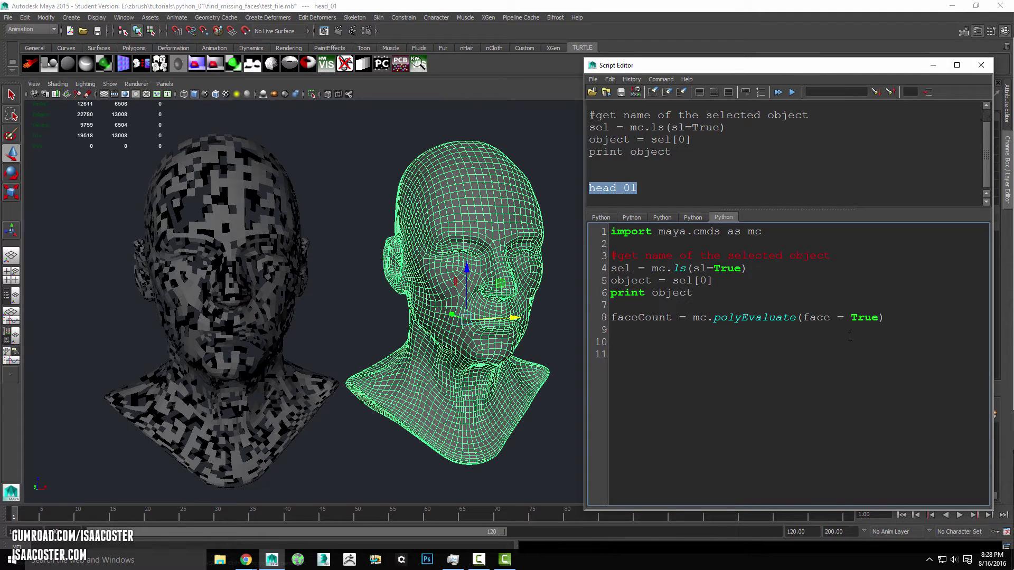
{"action": "type", "text": "print faceCount"}
Delete print object, rerun to confirm 6504 faces, and remove print faceCount.
{"action": "left_click_drag", "start_coordinate": [703, 292], "coordinate": [604, 291]}
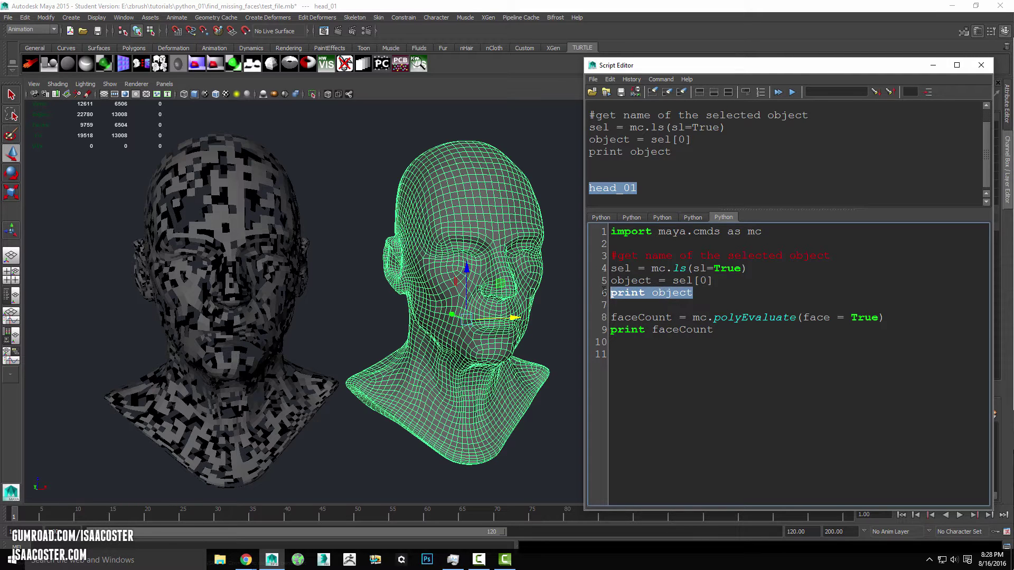
{"action": "key", "text": "BackSpace"}
{"action": "key", "text": "BackSpace"}
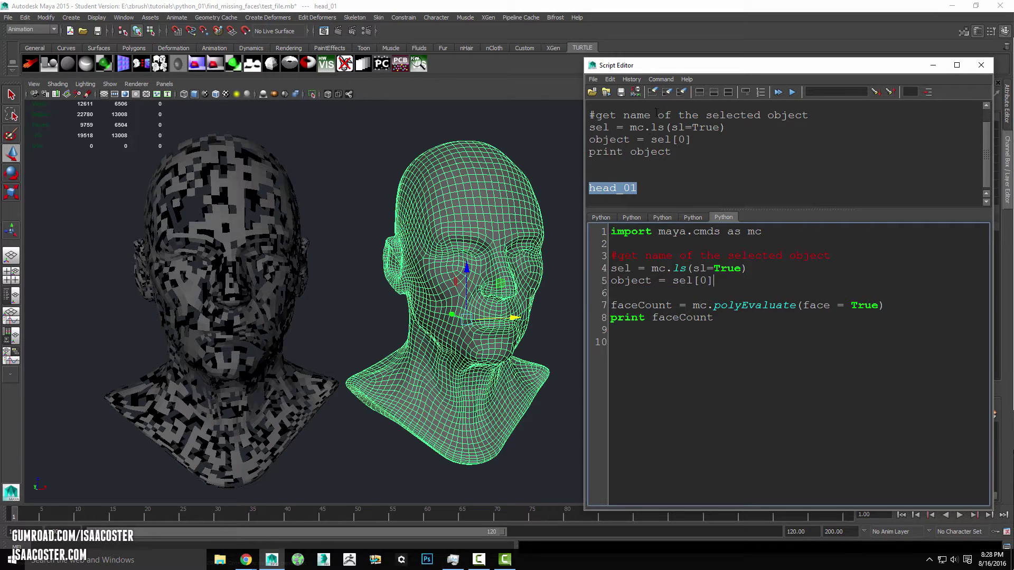
{"action": "left_click", "coordinate": [652, 91]}
{"action": "left_click", "coordinate": [778, 93]}
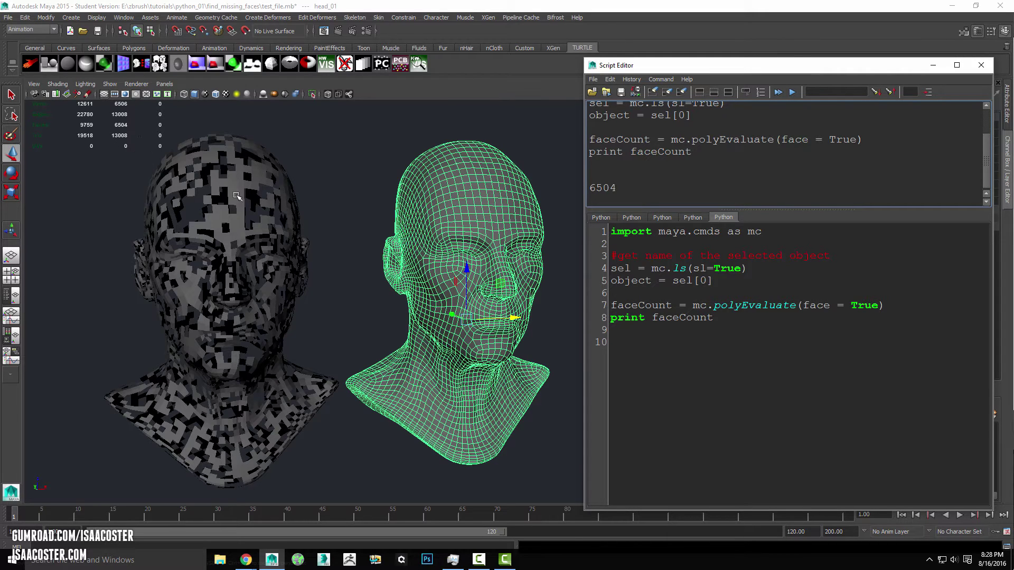
{"action": "left_click_drag", "start_coordinate": [712, 317], "coordinate": [595, 317]}
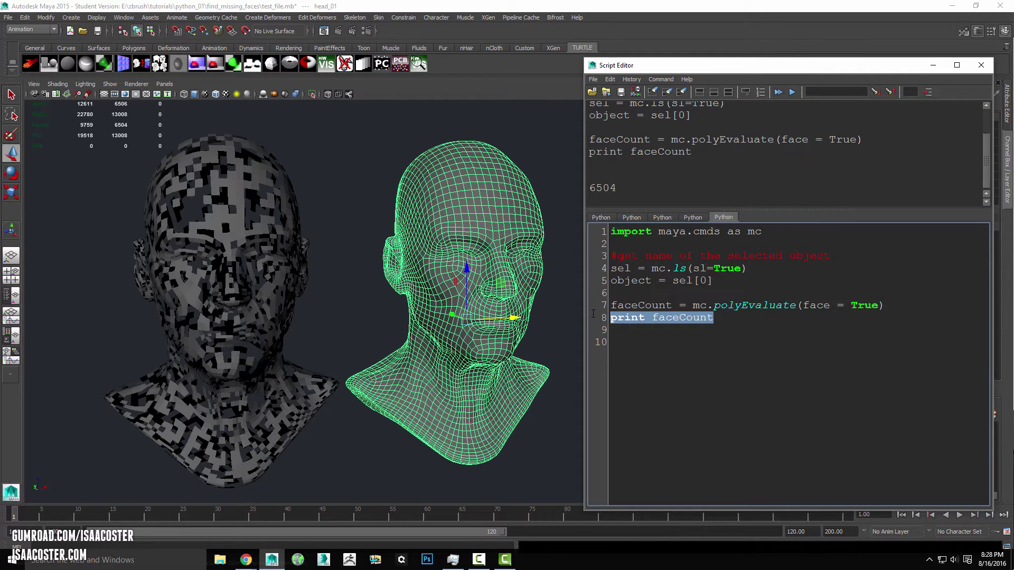
{"action": "key", "text": "Return"}
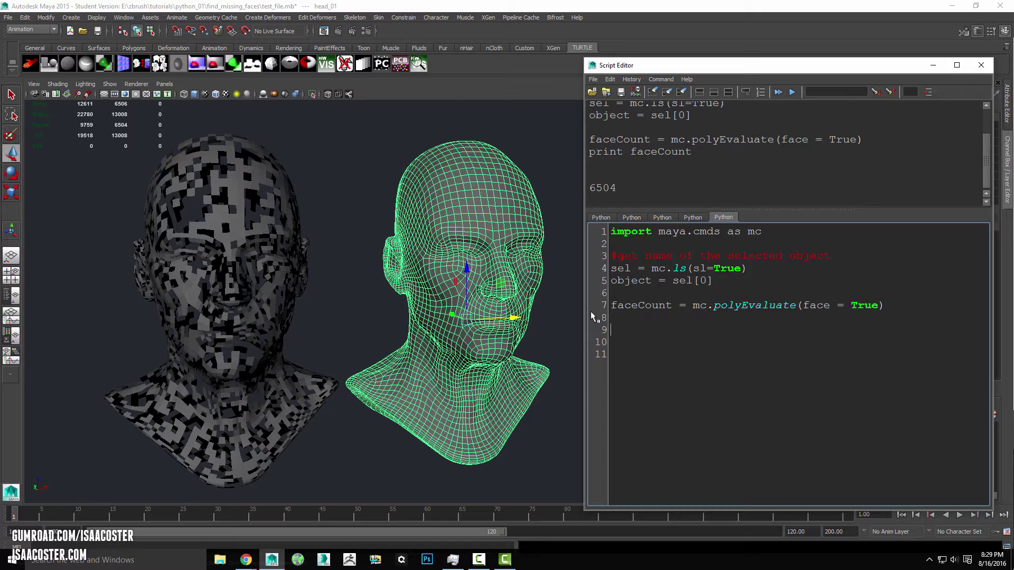
{"action": "type", "text": "for i in rang"}
Write a for loop over range(faceCount) with a face-iteration comment above it.
{"action": "key", "text": "BackSpace"}
{"action": "key", "text": "BackSpace"}
{"action": "type", "text": "ng"}
{"action": "key", "text": "BackSpace"}
{"action": "key", "text": "BackSpace"}
{"action": "type", "text": "nge(faceCount):"}
{"action": "key", "text": "Return"}
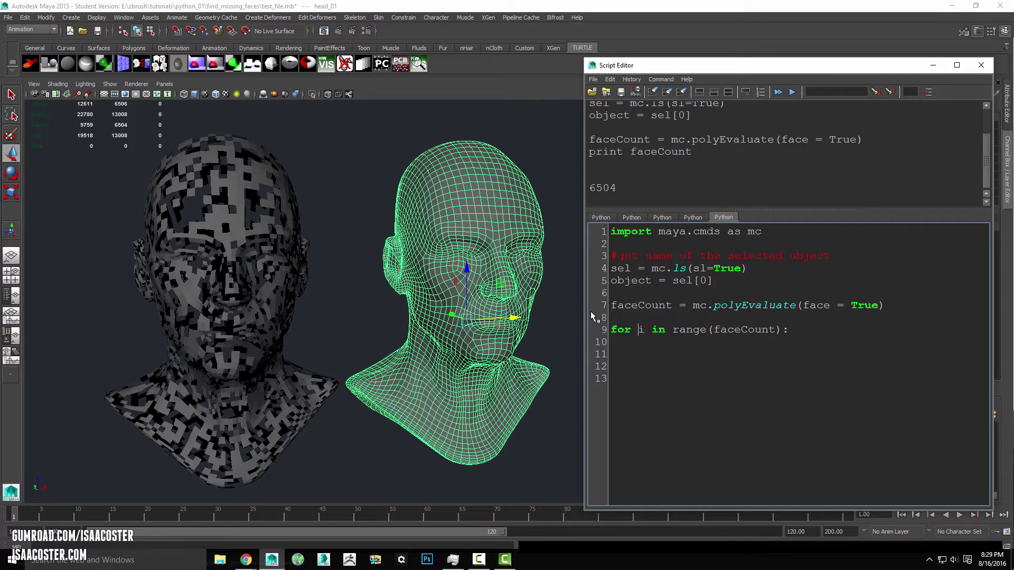
{"action": "key", "text": "Return"}
{"action": "type", "text": "#it"}
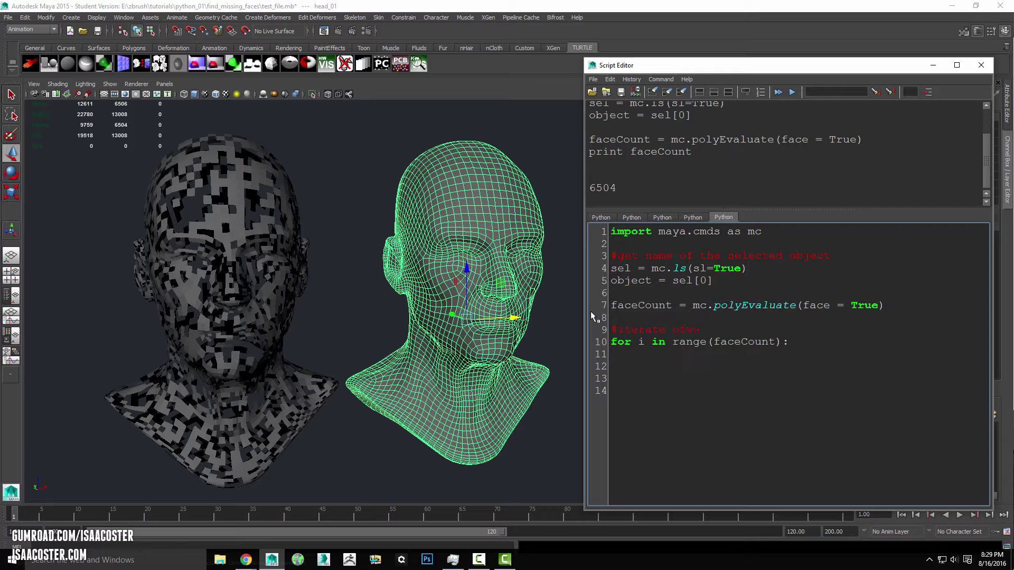
{"action": "type", "text": "er"}
{"action": "key", "text": "BackSpace"}
{"action": "key", "text": "BackSpace"}
{"action": "type", "text": "faces and get a"}
{"action": "type", "text": "s"}
{"action": "scroll", "coordinate": [504, 230], "scroll_direction": "up", "scroll_amount": 3}
{"action": "scroll", "coordinate": [504, 230], "scroll_direction": "up", "scroll_amount": 4}
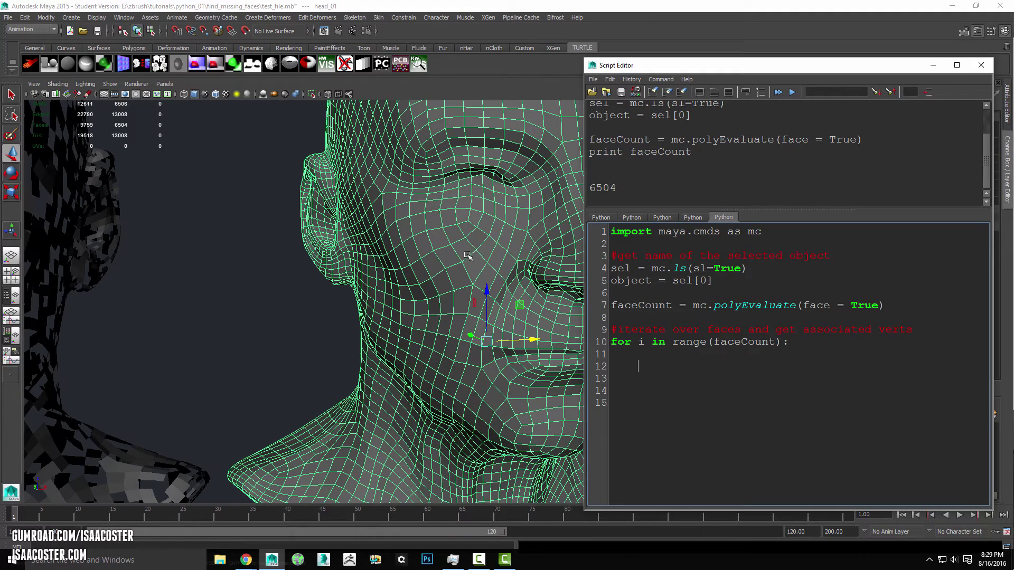
Select one cheek face in Face mode to see its name, then begin mc.select( in the loop.
{"action": "right_click_drag", "start_coordinate": [466, 255], "coordinate": [466, 273]}
{"action": "left_click", "coordinate": [434, 263]}
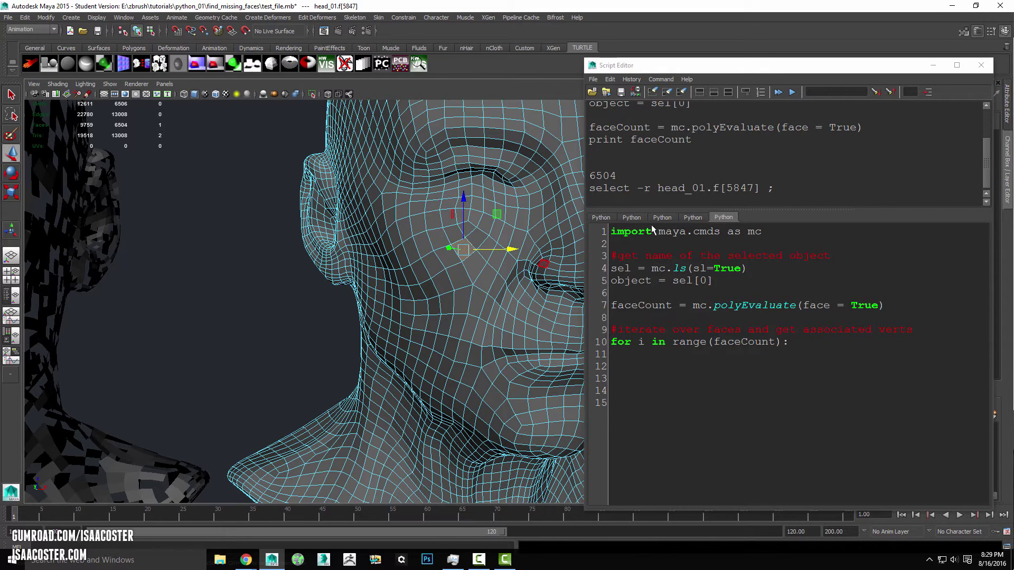
{"action": "left_click", "coordinate": [670, 356]}
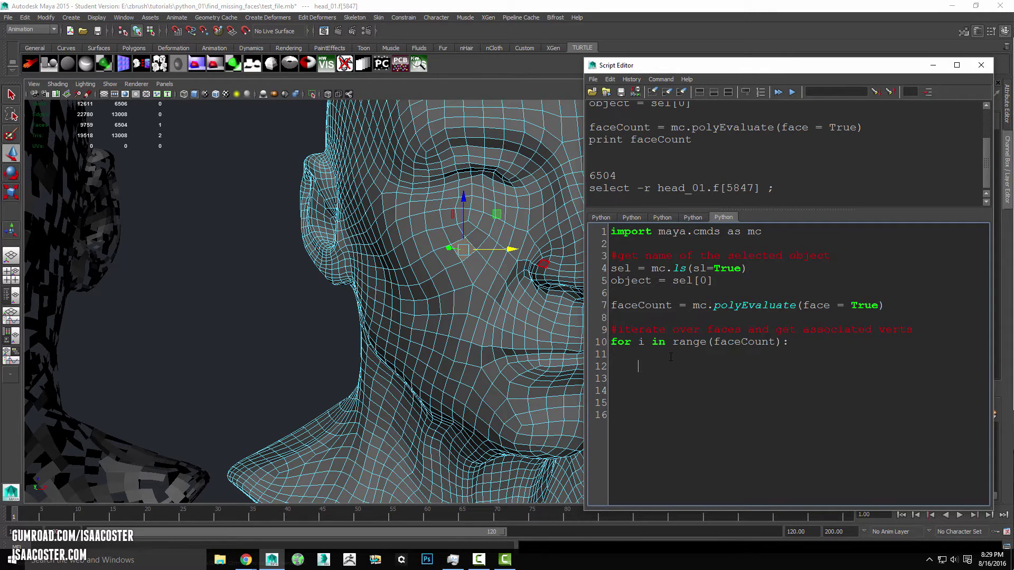
{"action": "type", "text": "mc.sl"}
{"action": "key", "text": "BackSpace"}
{"action": "type", "text": "elect("}
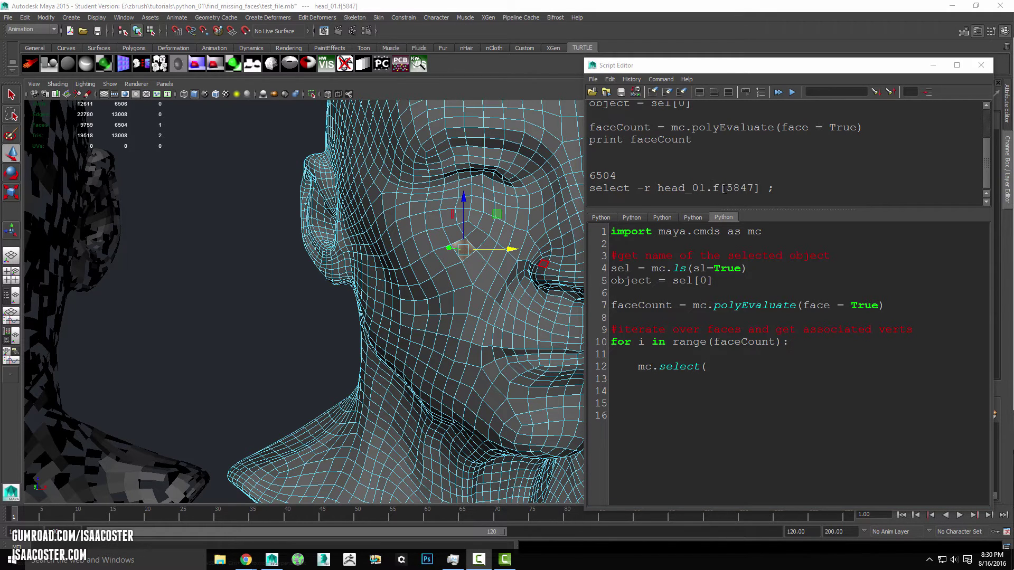
Check the logged face name head_01.f[5847], then build object + '.f[' + str(i) + ']' in mc.select.
{"action": "left_click_drag", "start_coordinate": [726, 189], "coordinate": [748, 188]}
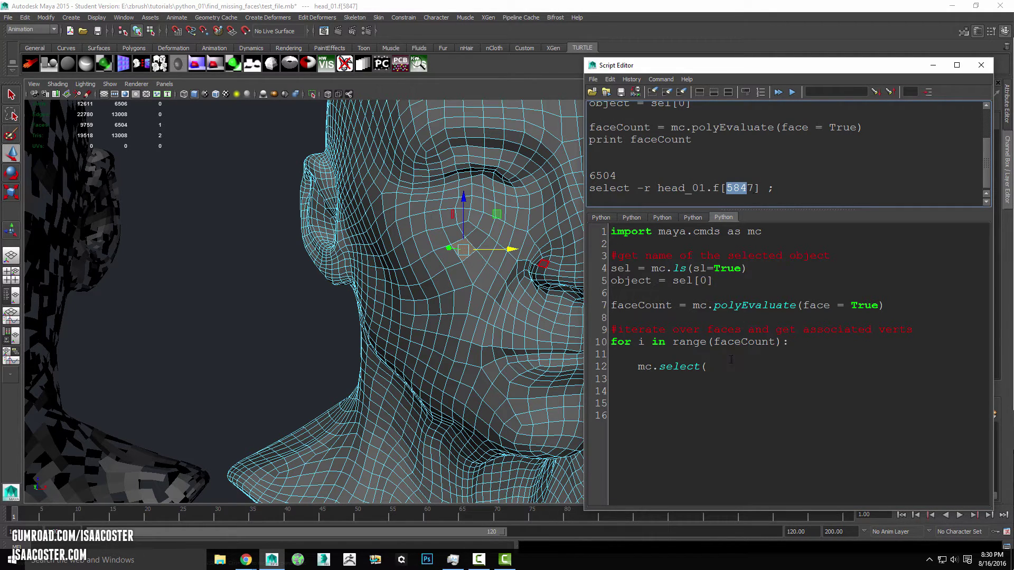
{"action": "left_click_drag", "start_coordinate": [765, 188], "coordinate": [658, 189]}
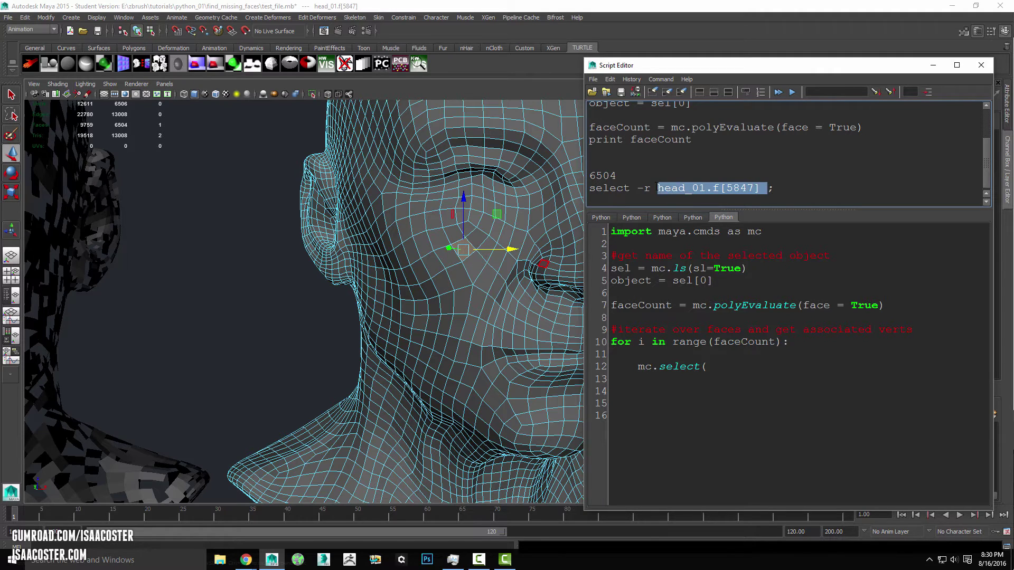
{"action": "left_click", "coordinate": [751, 189]}
{"action": "double_click", "coordinate": [737, 188]}
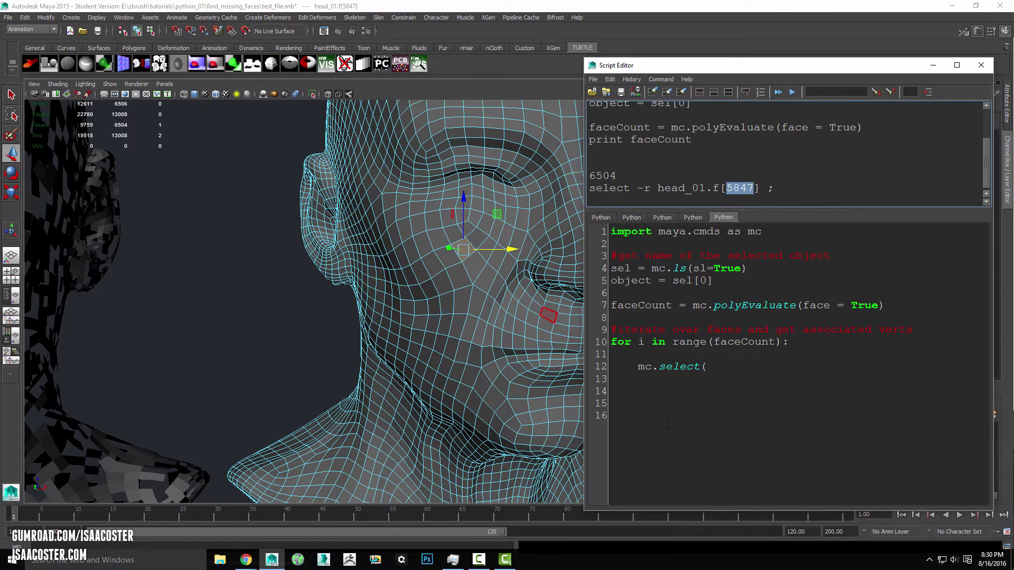
{"action": "left_click", "coordinate": [642, 342]}
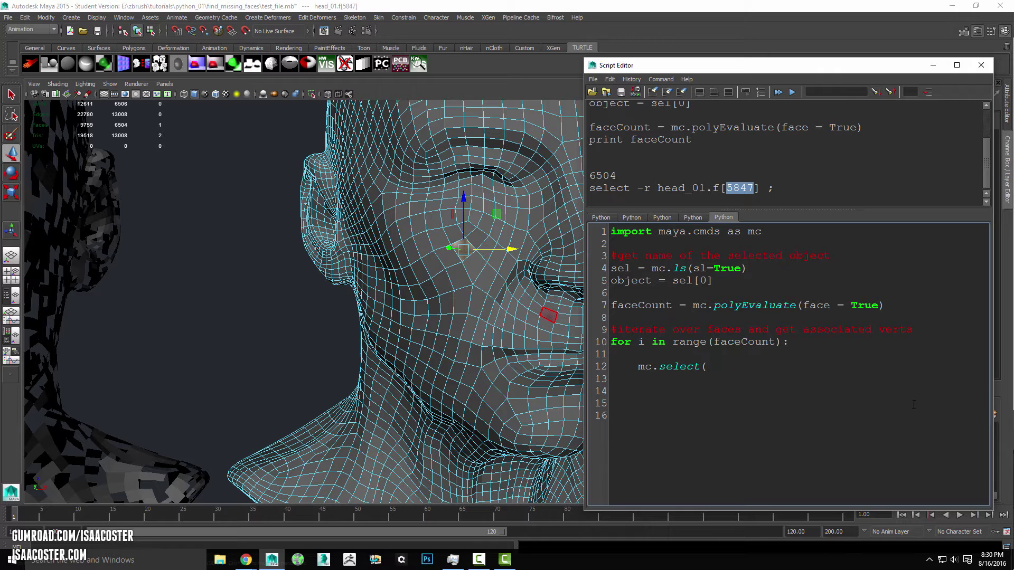
{"action": "type", "text": "object + '."}
{"action": "type", "text": "f[' "}
{"action": "type", "text": "+ str(i)"}
{"action": "type", "text": " +"}
{"action": "type", "text": ","}
{"action": "scroll", "coordinate": [432, 280], "scroll_direction": "down", "scroll_amount": 5}
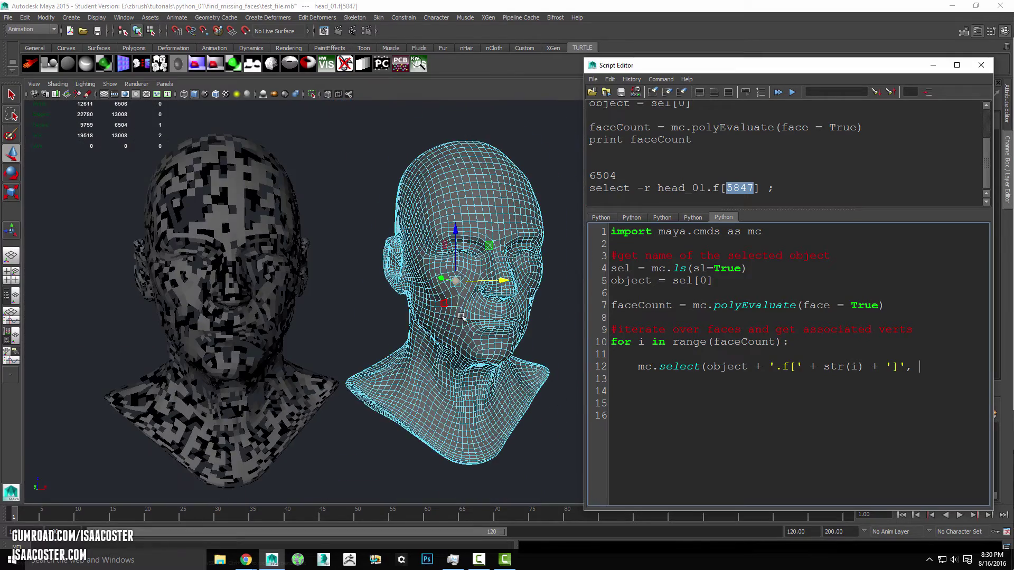
Finish line 12 with replace = True) and widen the Script Editor to show the full script.
{"action": "mouse_move", "coordinate": [427, 317]}
{"action": "left_mouse_down", "text": "alt"}
{"action": "mouse_move", "coordinate": [424, 330]}
{"action": "mouse_move", "coordinate": [428, 320]}
{"action": "left_mouse_up", "text": "alt"}
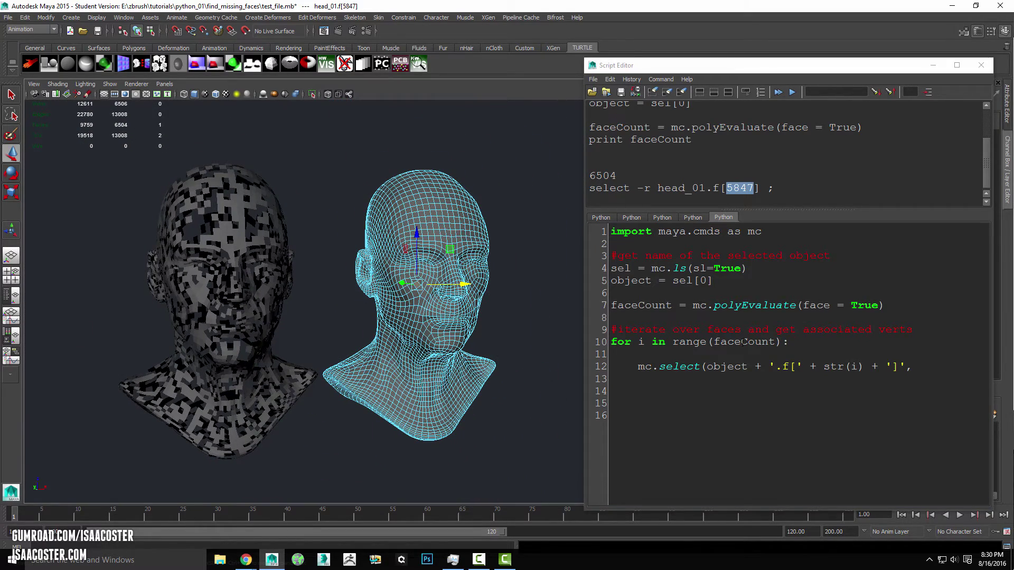
{"action": "left_click", "coordinate": [922, 366]}
{"action": "type", "text": "r"}
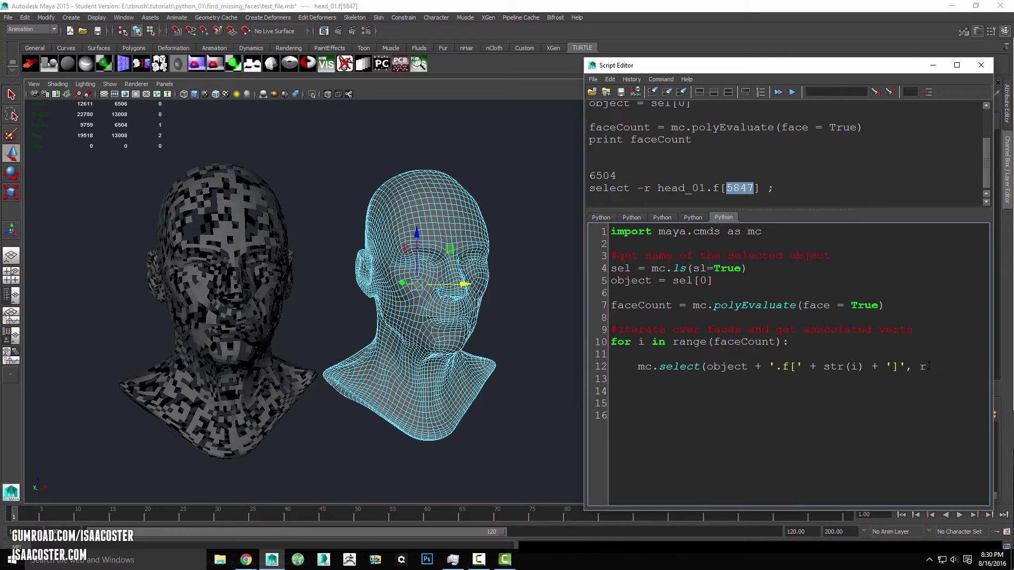
{"action": "type", "text": "eplace = Tr"}
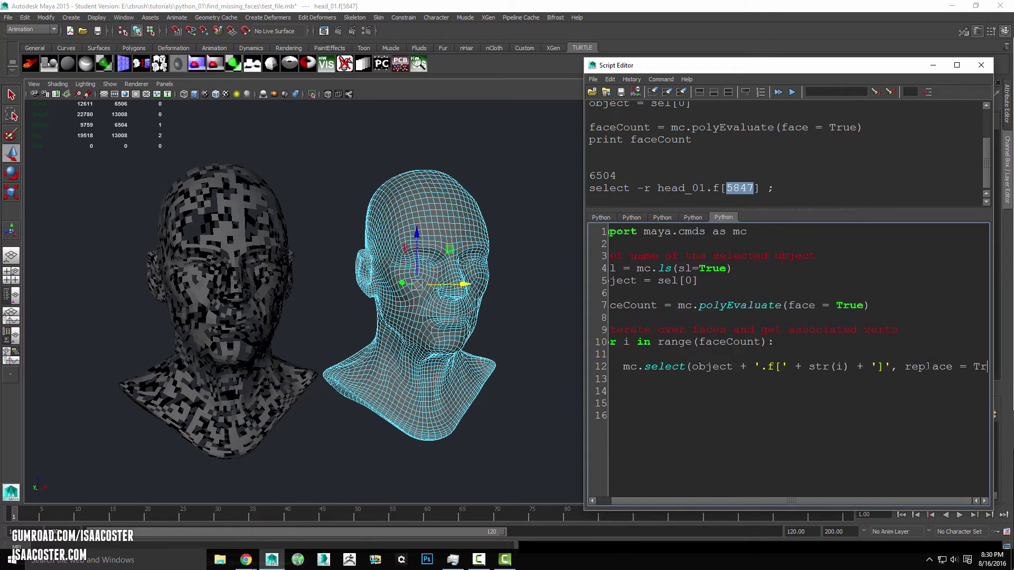
{"action": "type", "text": "ue)"}
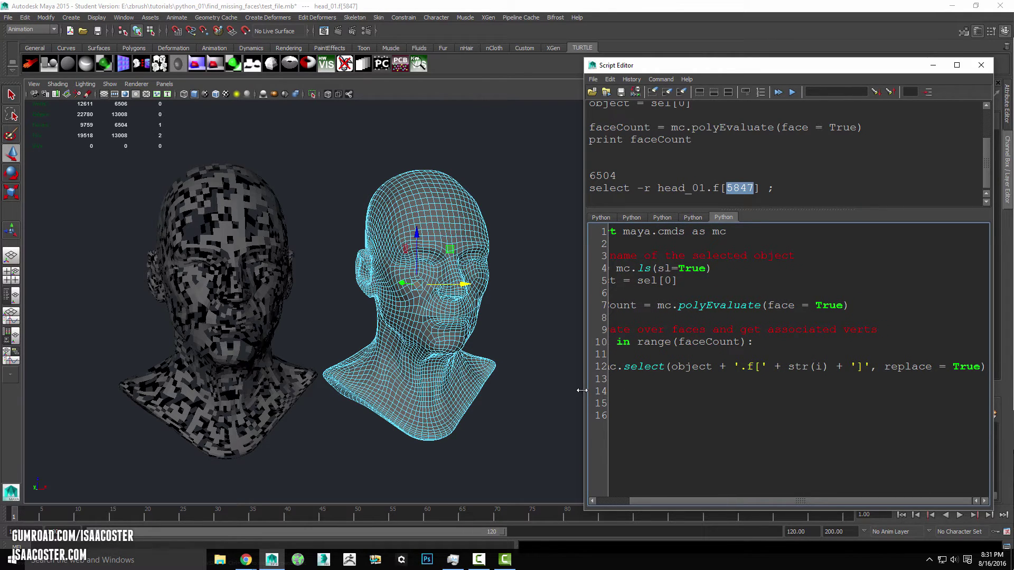
{"action": "left_click_drag", "start_coordinate": [585, 388], "coordinate": [496, 388]}
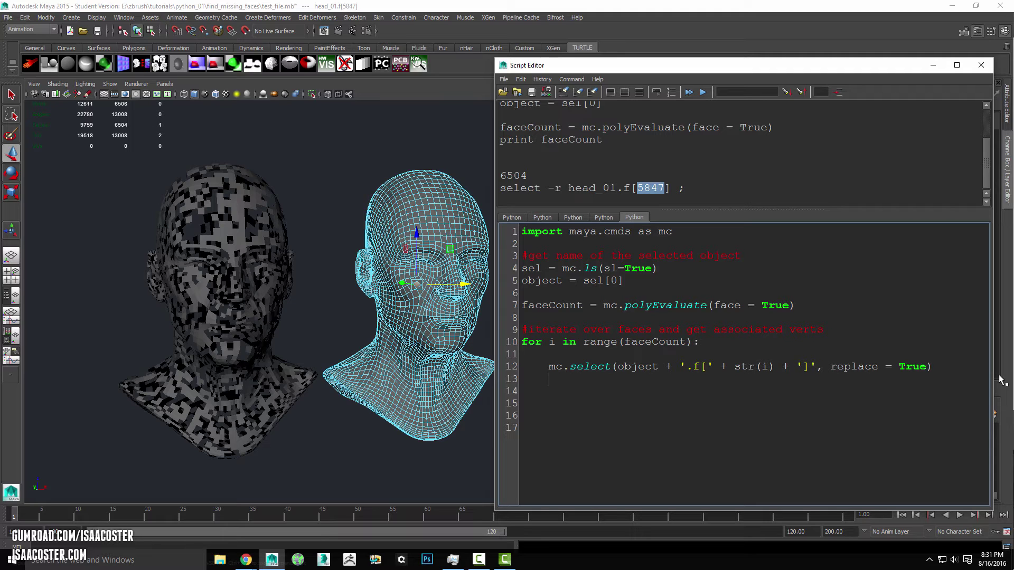
Add '#select the face' and '#get the verts' comment lines inside the loop.
{"action": "key", "text": "Return"}
{"action": "type", "text": "mc"}
{"action": "key", "text": "BackSpace"}
{"action": "key", "text": "BackSpace"}
{"action": "key", "text": "Up"}
{"action": "key", "text": "Return"}
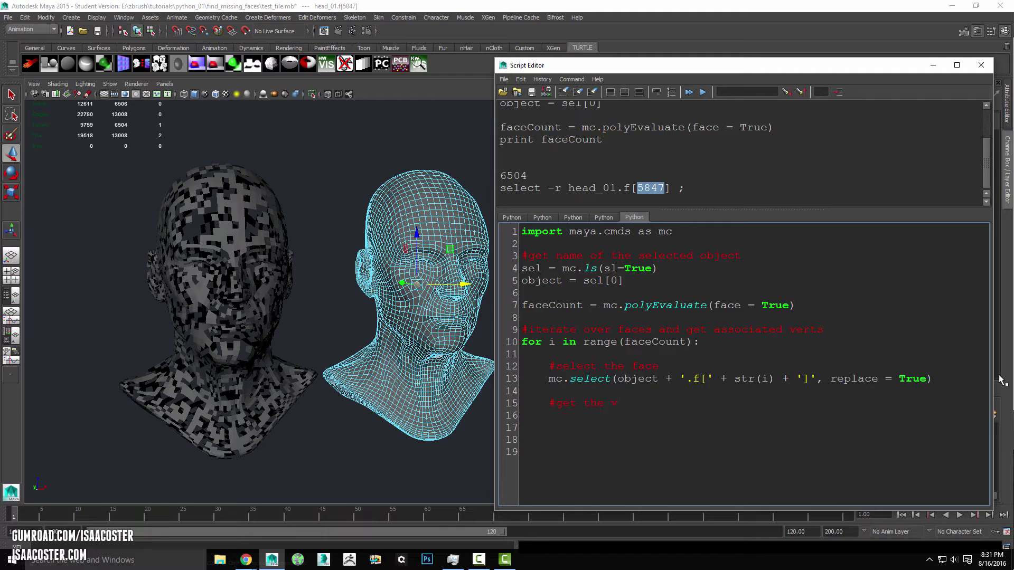
{"action": "key", "text": "Return"}
{"action": "type", "text": "rawVerts = "}
{"action": "type", "text": "mc.polly"}
Begin 'rawVerts = mc.polyInfo(' and bring up the help page for polyInfo.
{"action": "key", "text": "BackSpace"}
{"action": "type", "text": "yInfo("}
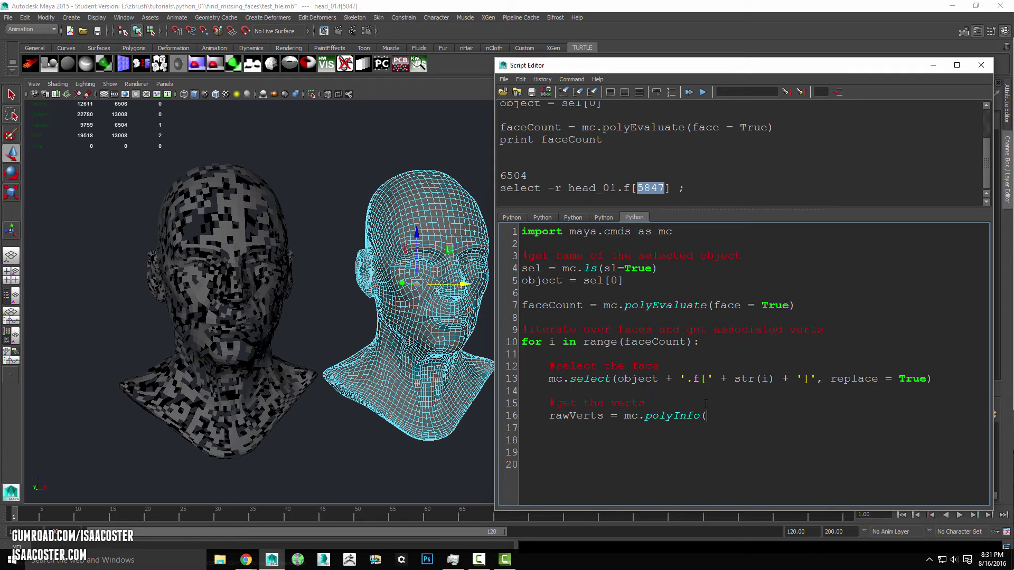
{"action": "left_click_drag", "start_coordinate": [701, 416], "coordinate": [653, 417]}
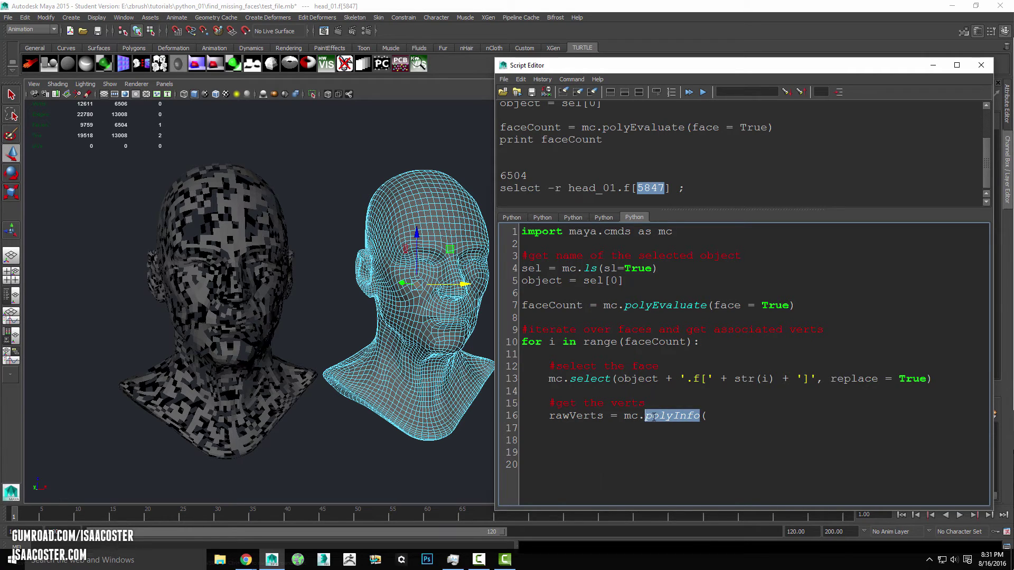
{"action": "right_click", "coordinate": [610, 400]}
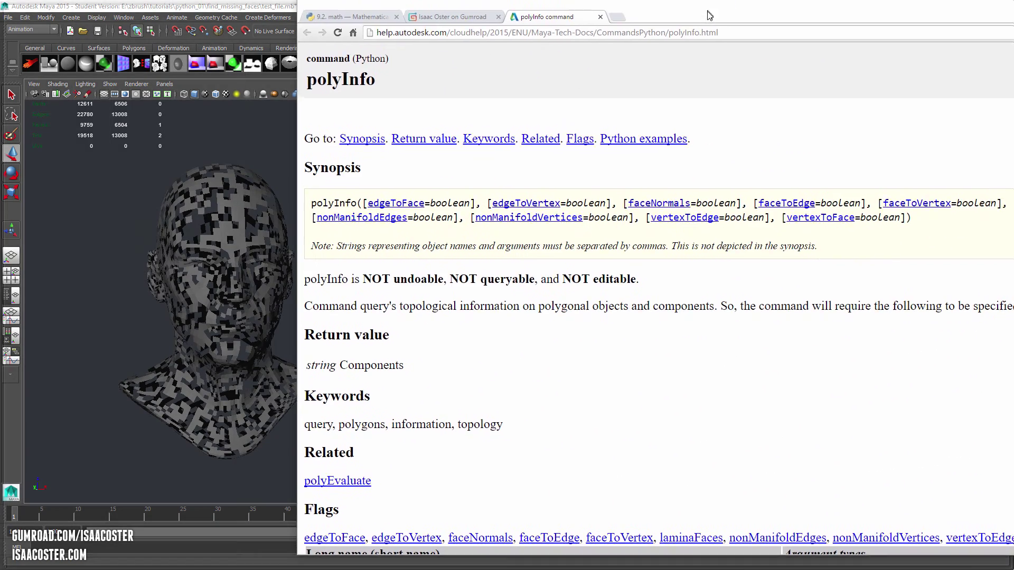
{"action": "scroll", "coordinate": [743, 166], "scroll_direction": "down", "scroll_amount": 1}
{"action": "scroll", "coordinate": [708, 227], "scroll_direction": "down", "scroll_amount": 2}
{"action": "scroll", "coordinate": [708, 245], "scroll_direction": "down", "scroll_amount": 1}
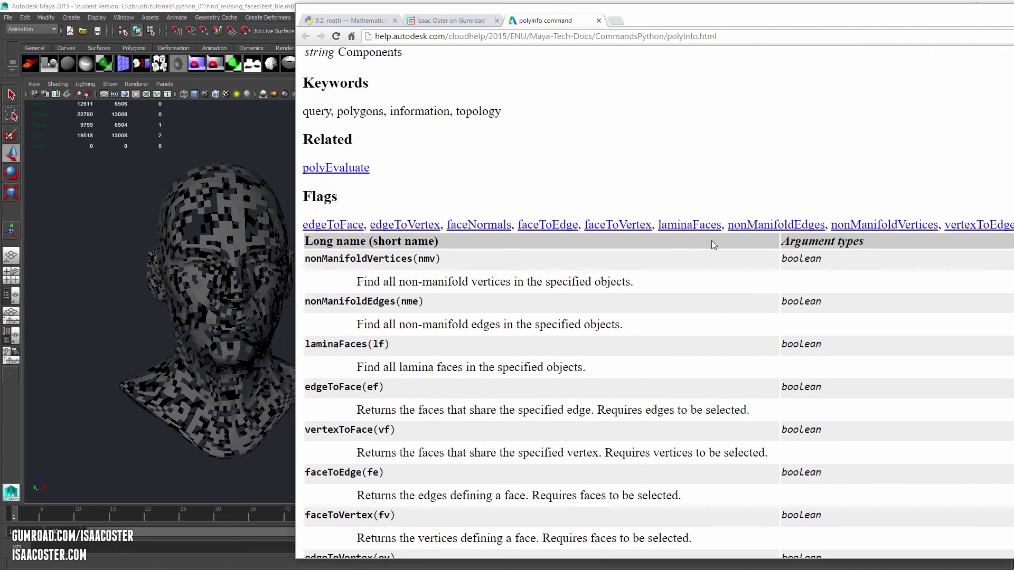
{"action": "scroll", "coordinate": [673, 254], "scroll_direction": "down", "scroll_amount": 1}
{"action": "scroll", "coordinate": [673, 253], "scroll_direction": "down", "scroll_amount": 1}
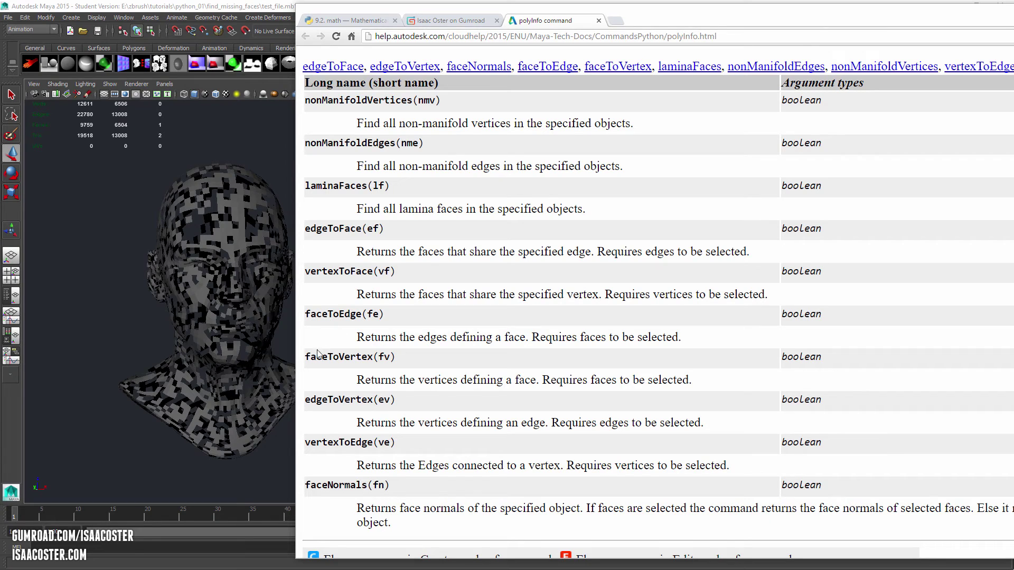
Highlight fv, the short name of faceToVertex, in the polyInfo flags, then leave the browser.
{"action": "double_click", "coordinate": [384, 356]}
{"action": "key", "text": "alt+Tab"}
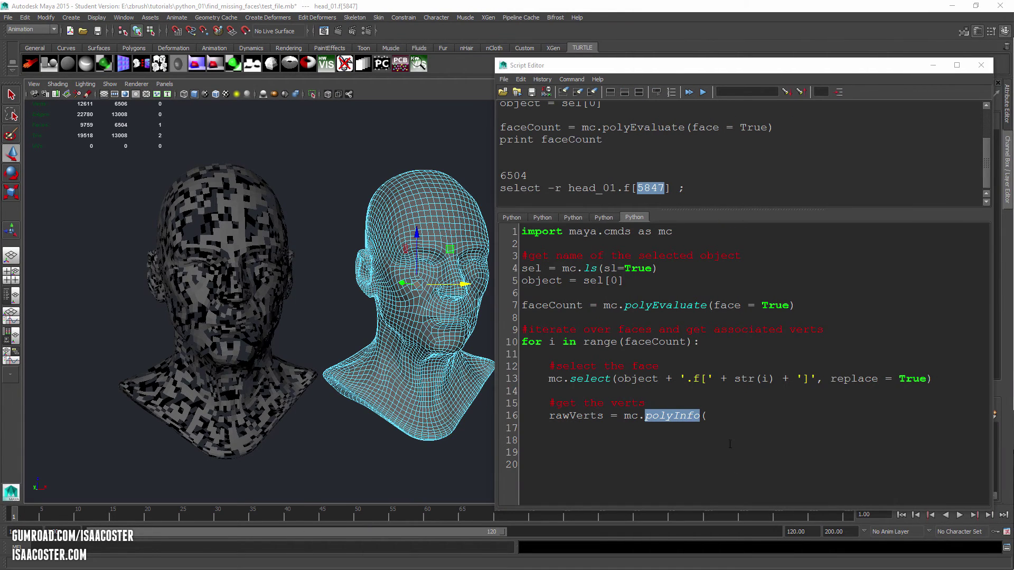
Complete the line as rawVerts = mc.polyInfo(fv = True) and clear the face selection.
{"action": "left_click", "coordinate": [711, 418]}
{"action": "type", "text": "fv = True )"}
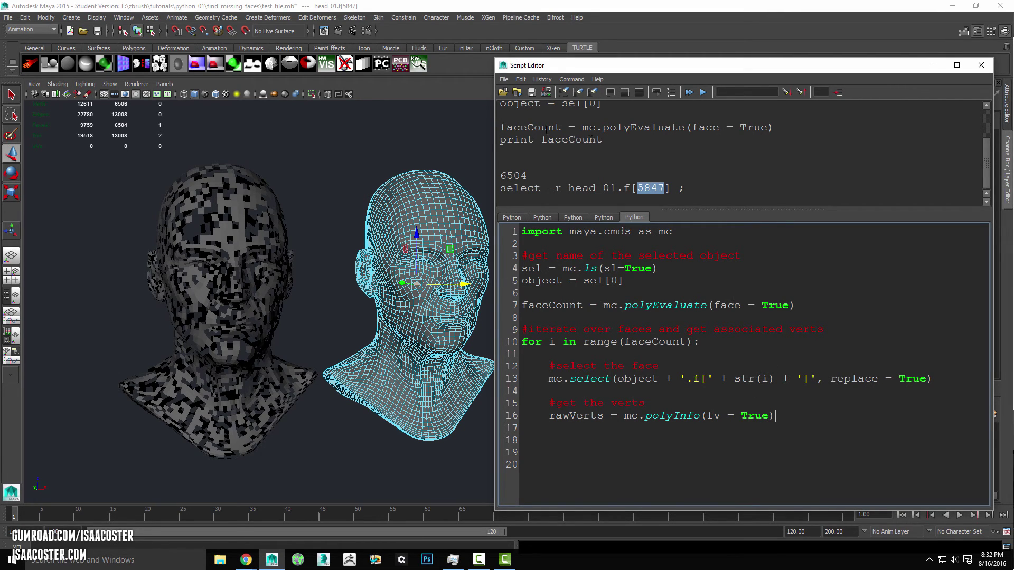
{"action": "left_click", "coordinate": [365, 174]}
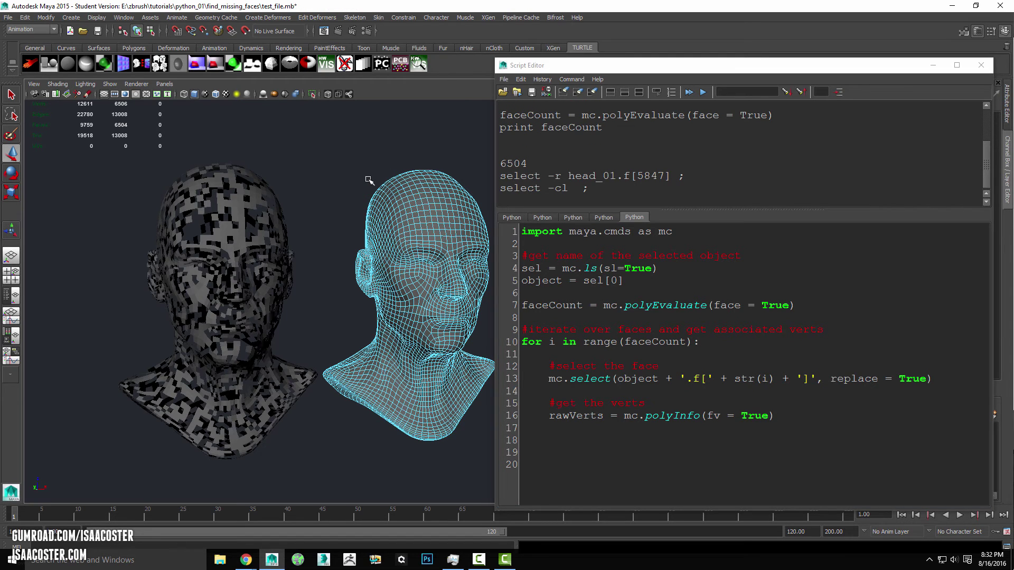
Return to object mode with F8 and reselect head_01 as a whole object.
{"action": "key", "text": "F8"}
{"action": "key", "text": "F8"}
{"action": "left_click_drag", "start_coordinate": [324, 254], "coordinate": [250, 263], "text": "alt"}
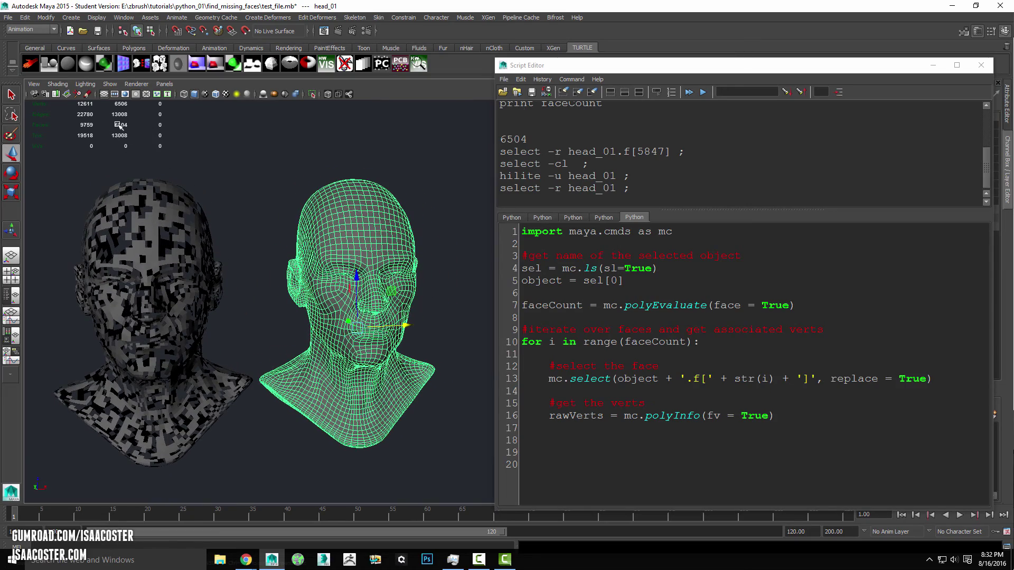
{"action": "mouse_move", "coordinate": [278, 270]}
{"action": "left_mouse_down", "text": "alt"}
{"action": "mouse_move", "coordinate": [271, 262]}
{"action": "mouse_move", "coordinate": [282, 277]}
{"action": "mouse_move", "coordinate": [294, 260]}
{"action": "mouse_move", "coordinate": [300, 275]}
{"action": "mouse_move", "coordinate": [245, 275]}
{"action": "mouse_move", "coordinate": [301, 244]}
{"action": "left_mouse_up", "text": "alt"}
{"action": "left_click", "coordinate": [302, 243]}
{"action": "left_click", "coordinate": [369, 209]}
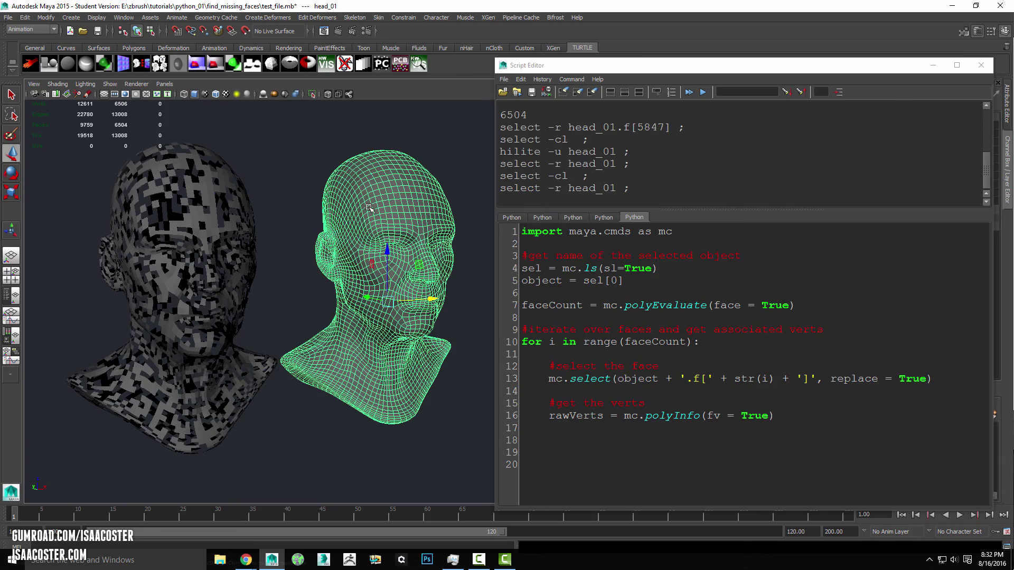
{"action": "mouse_move", "coordinate": [283, 288]}
{"action": "left_mouse_down", "text": "alt"}
{"action": "mouse_move", "coordinate": [294, 306]}
{"action": "mouse_move", "coordinate": [277, 307]}
{"action": "left_mouse_up", "text": "alt"}
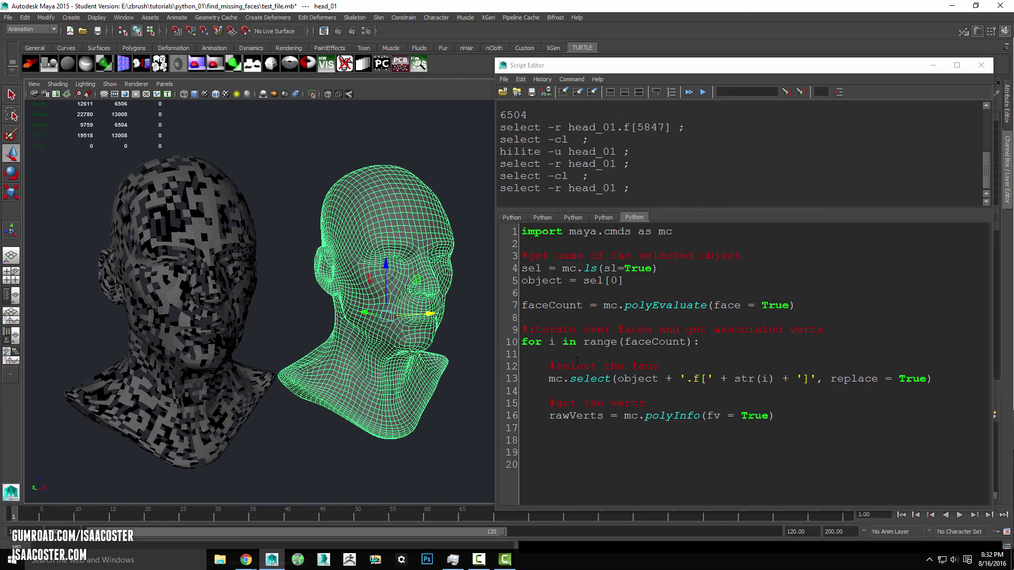